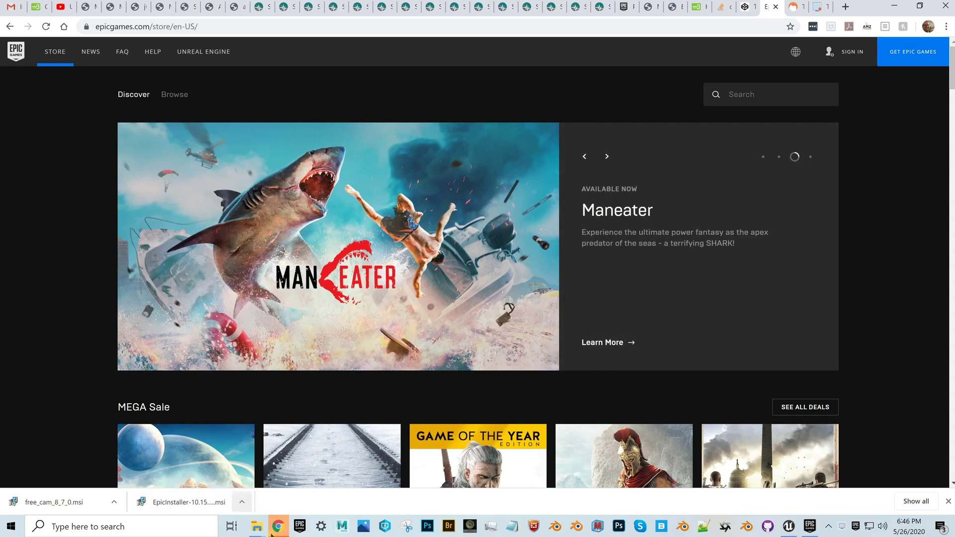
Switch to the Epic Games Launcher and look through its Home, Store and Library sections.
click(300, 527)
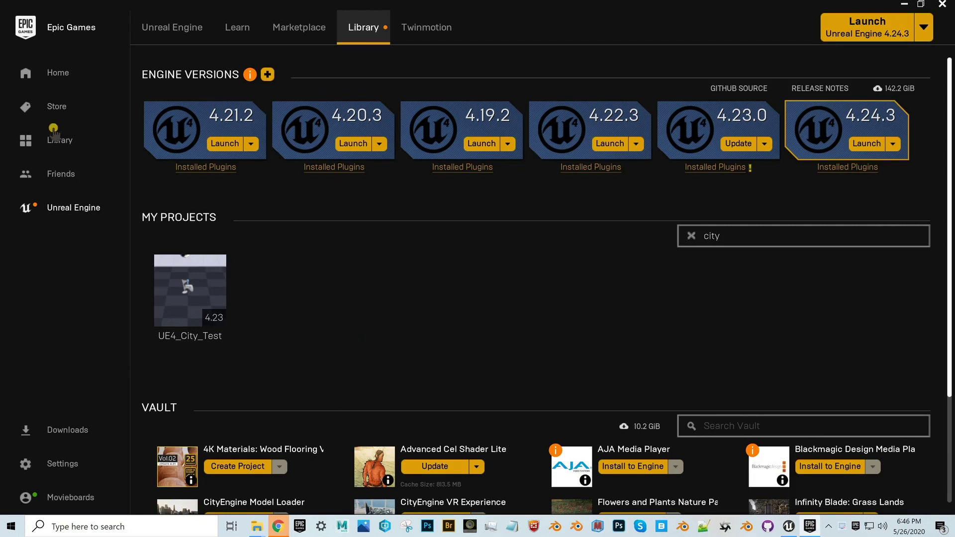
click(26, 76)
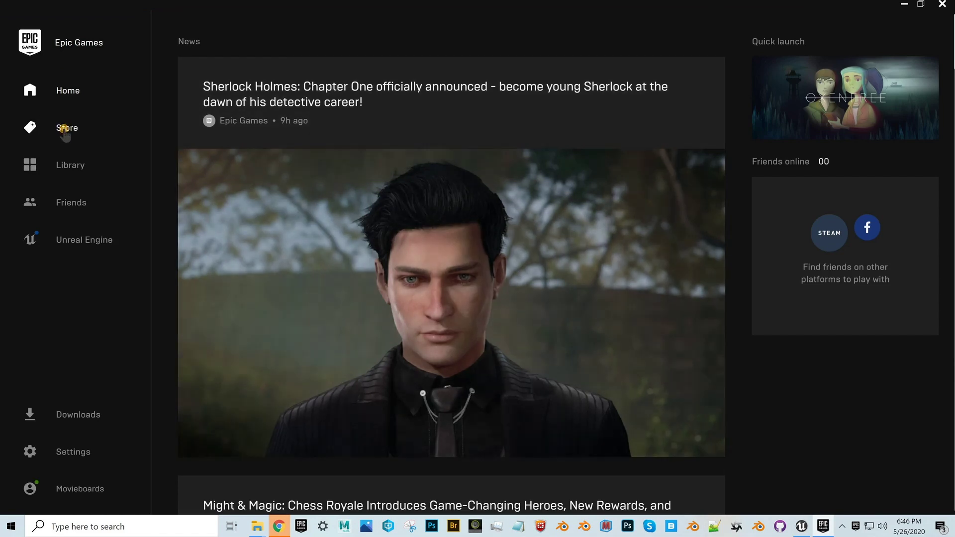
click(64, 129)
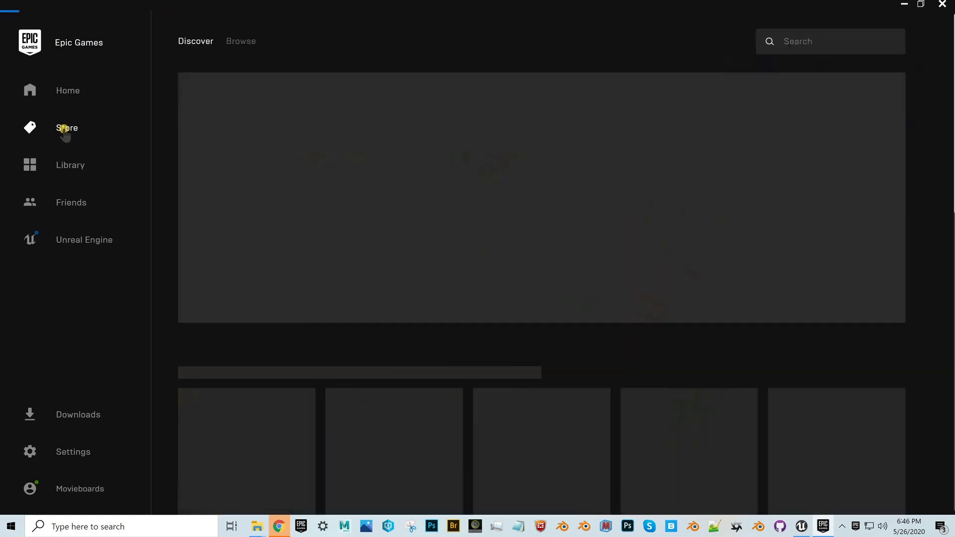
click(75, 168)
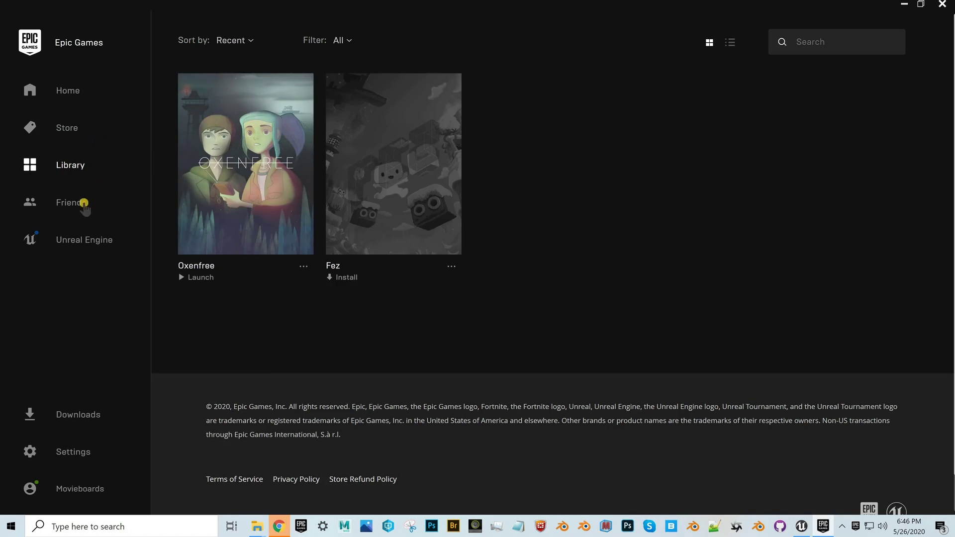
Go to the launcher's Unreal Engine section and view its main news page and Learn page.
click(66, 240)
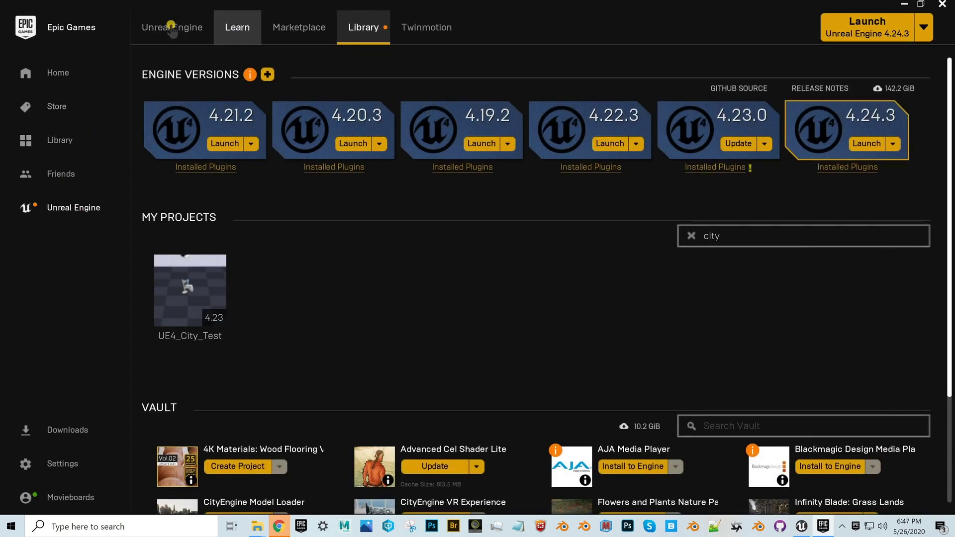
click(172, 29)
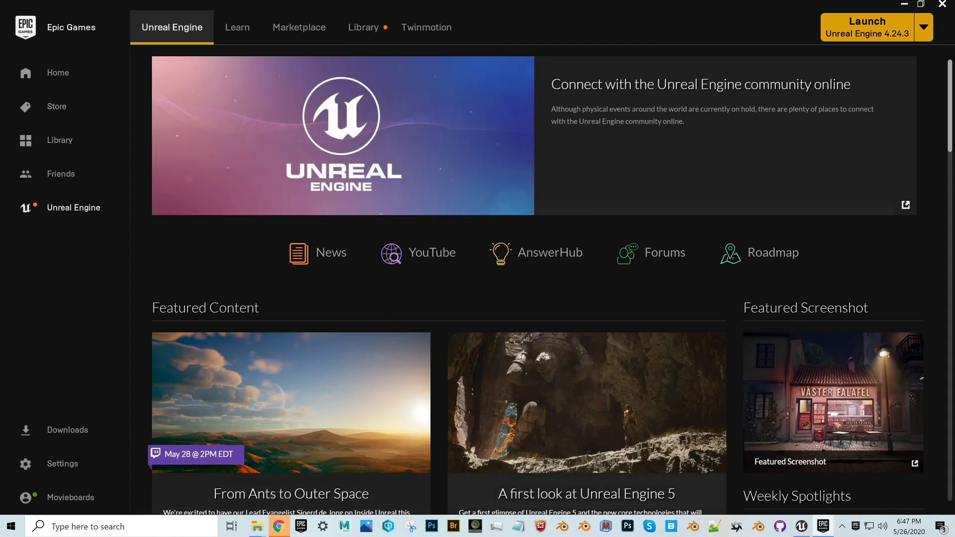
click(241, 37)
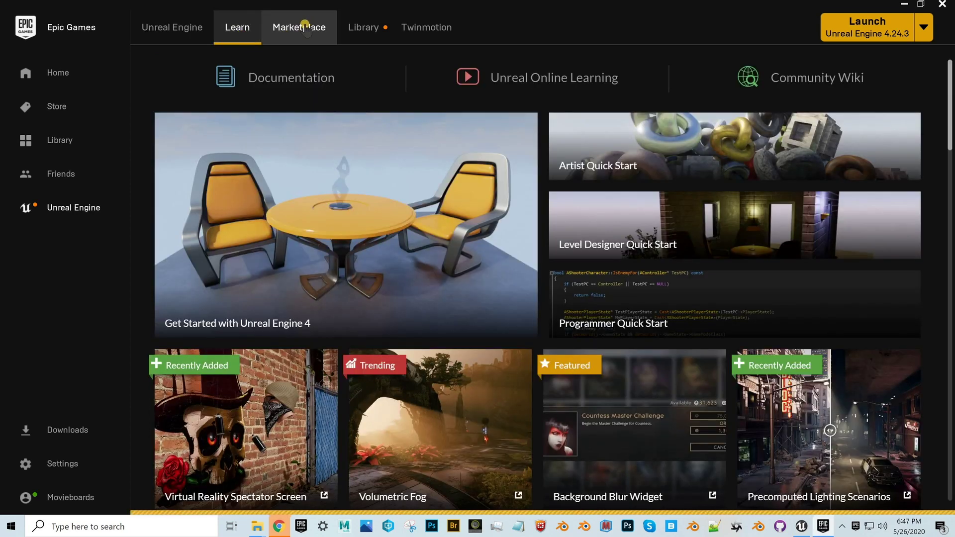
Browse the Free For The Month products in the Unreal Engine Marketplace.
click(317, 28)
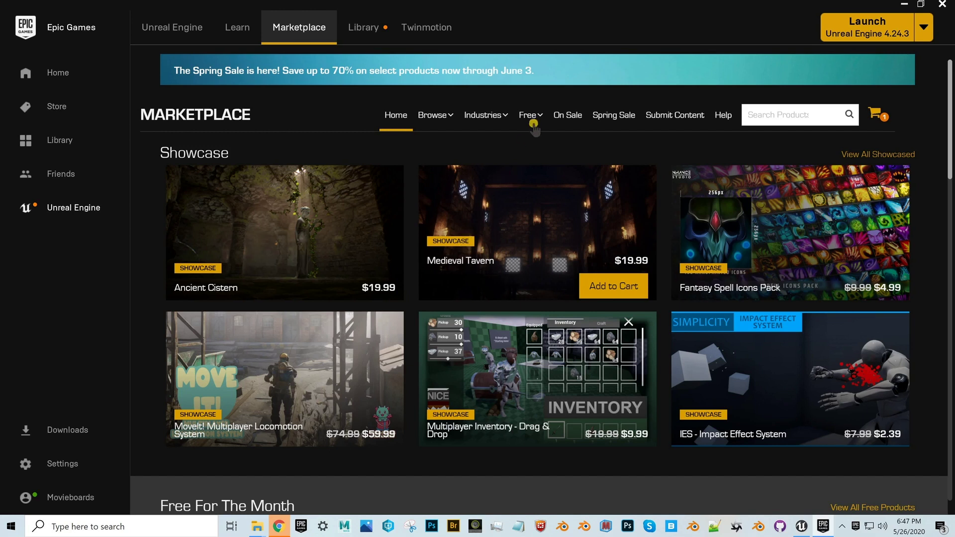
mouse_move(535, 118)
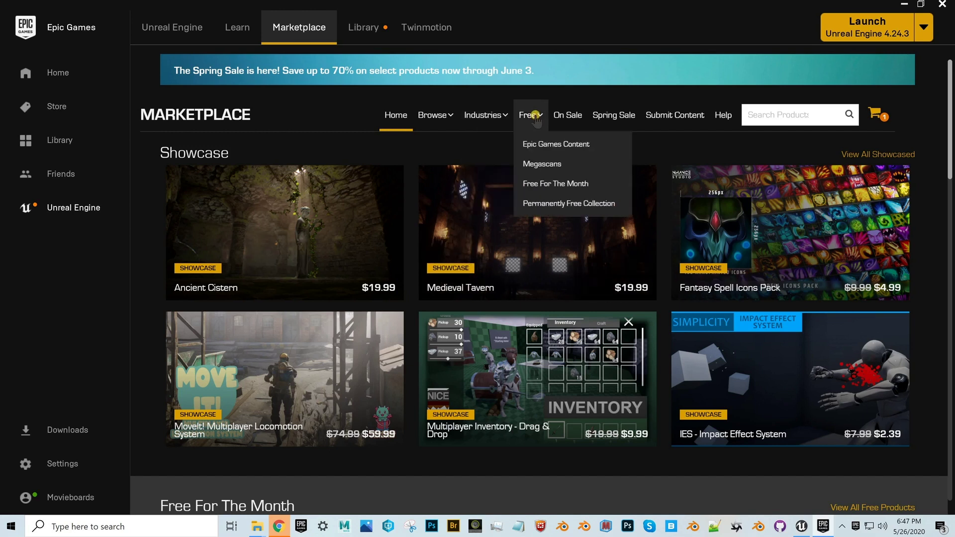
click(545, 184)
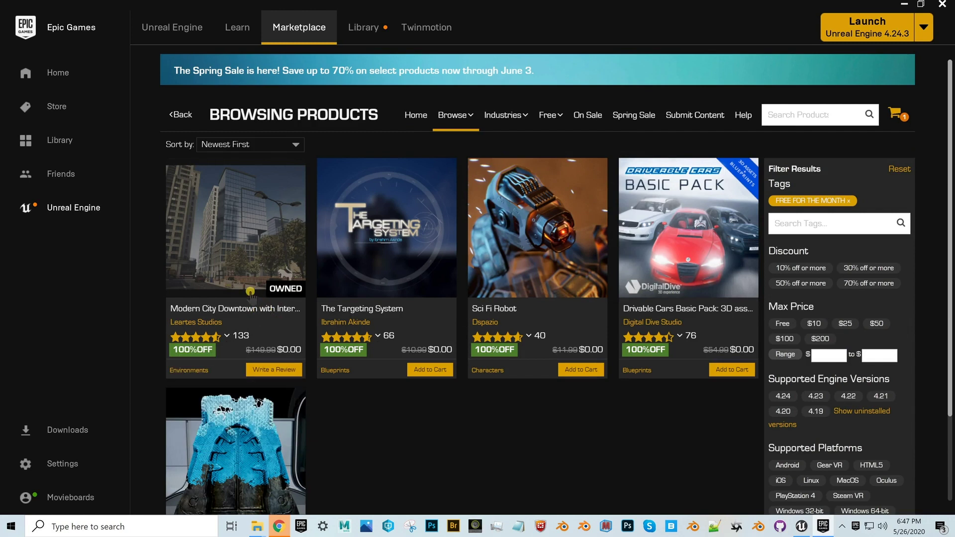
Choose Unreal Engine 4.24.3 as the version to launch from the Unreal Engine library.
click(366, 27)
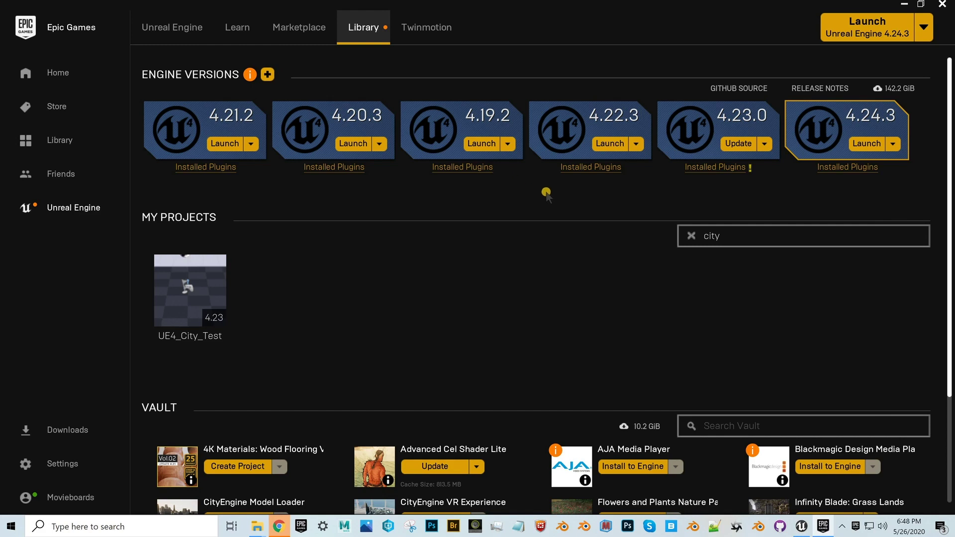
click(924, 30)
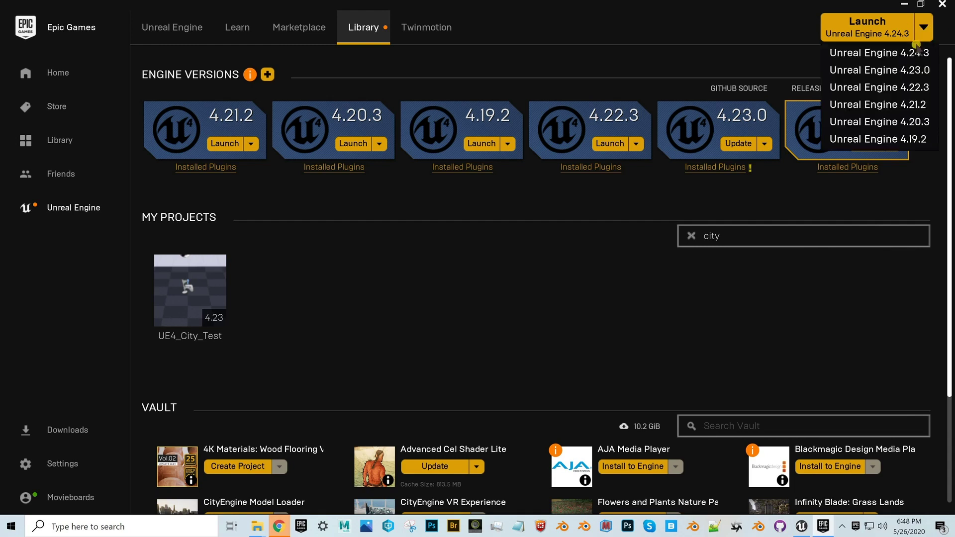
click(903, 53)
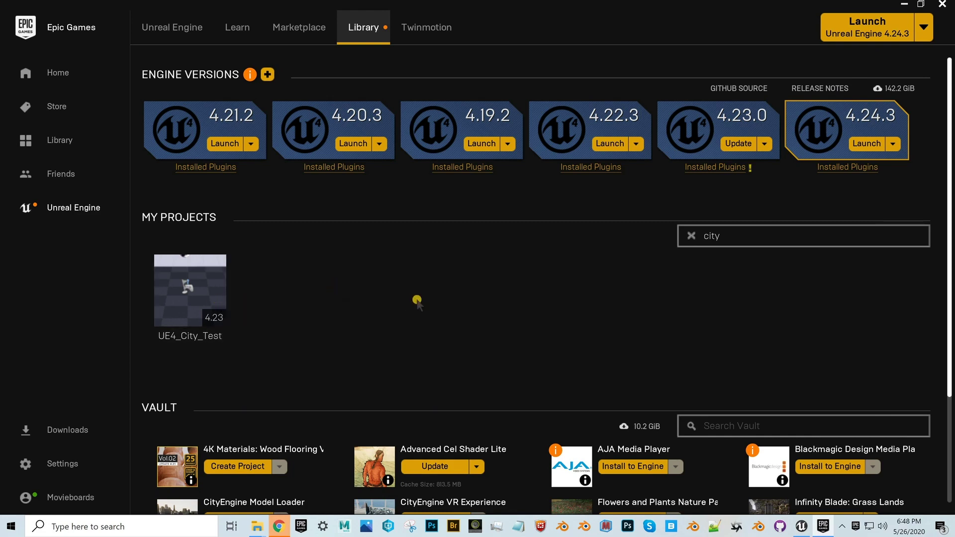
scroll(546, 308, down, 3)
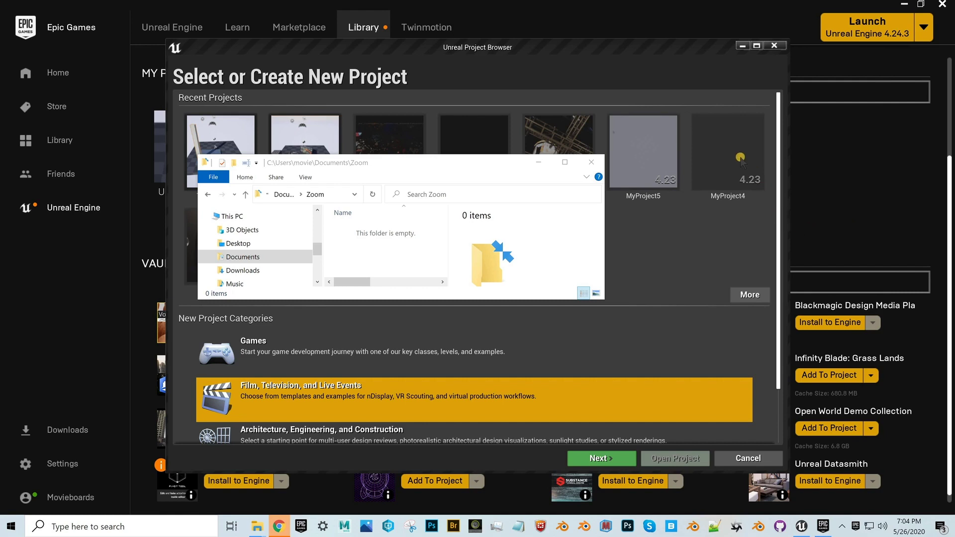
Set up a new project from the Blank template with Starter Content and open its name for editing.
mouse_move(724, 185)
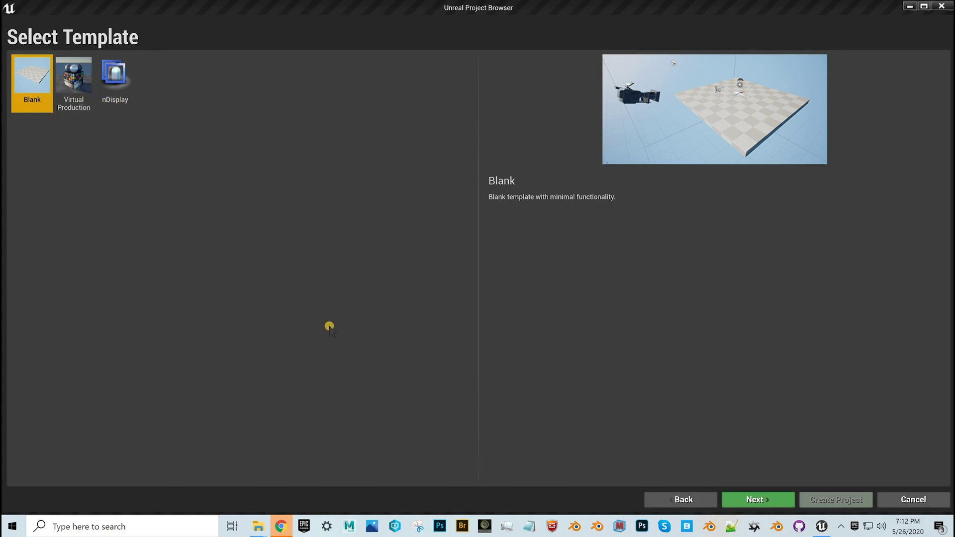
click(757, 503)
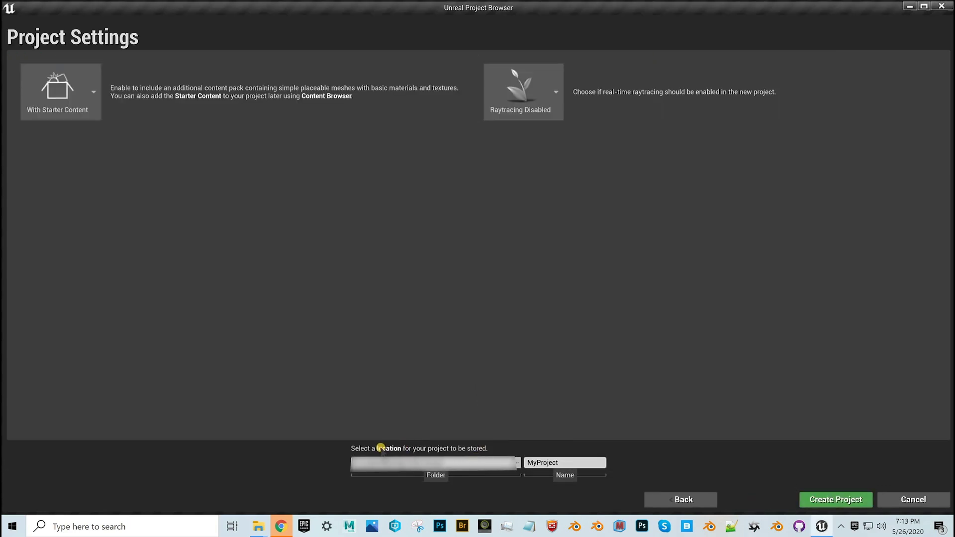
click(50, 94)
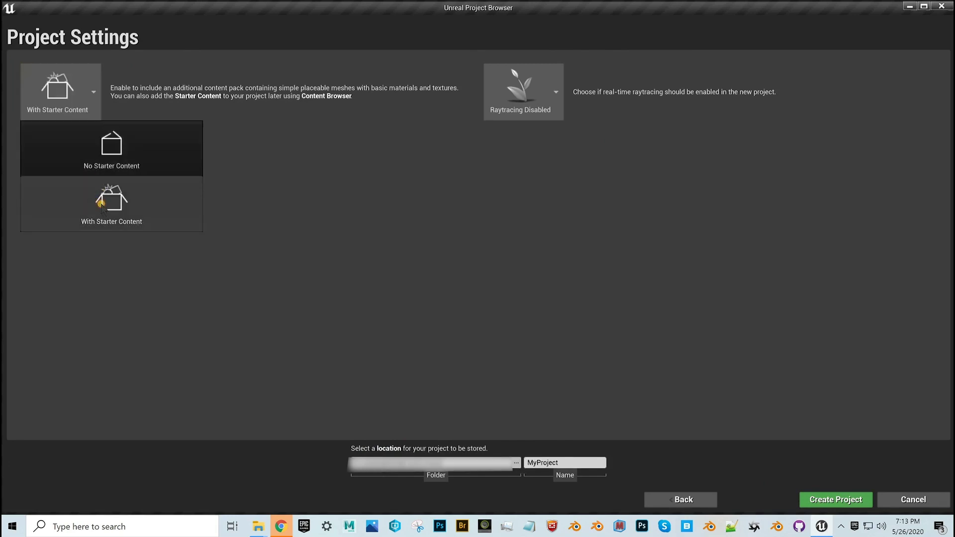
click(101, 203)
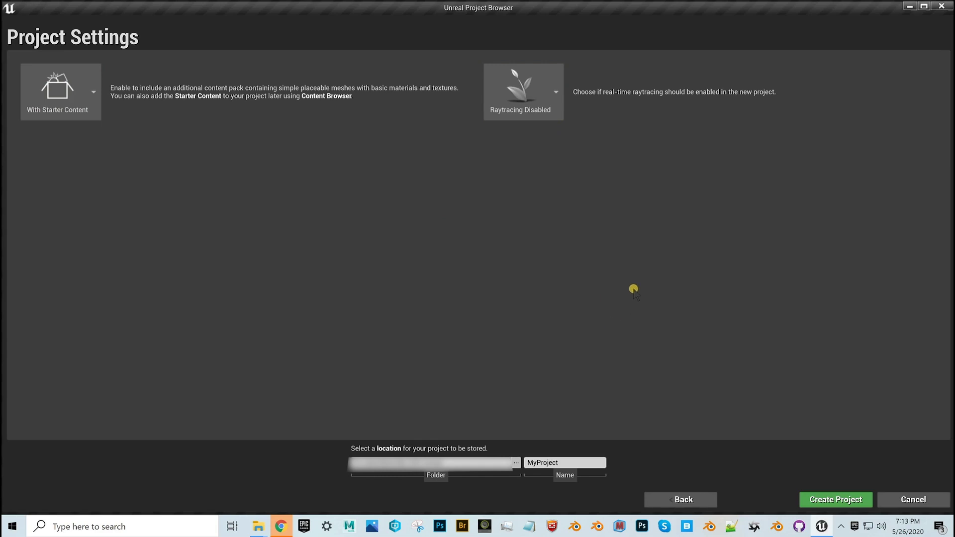
click(566, 463)
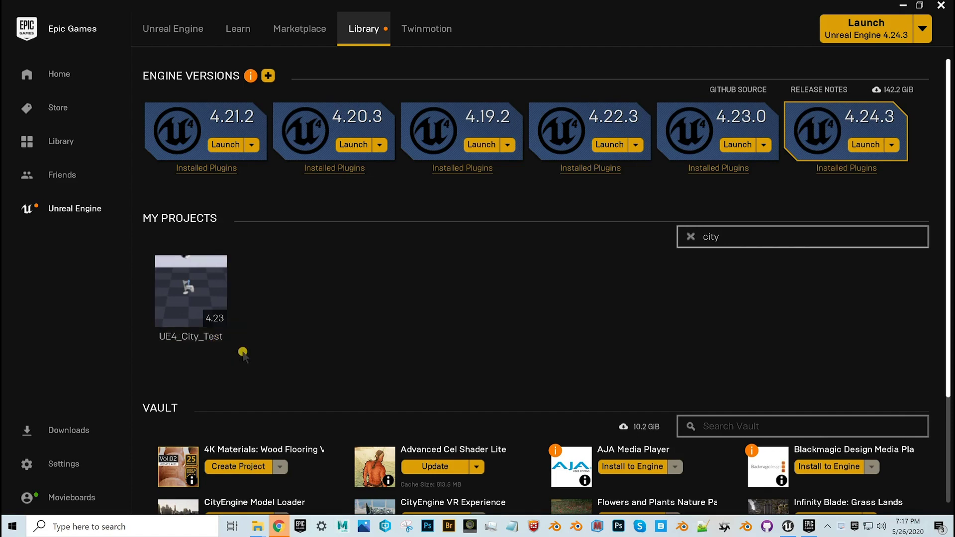
Find the UE4_City_Test project in the launcher's library and switch to it in the Unreal Editor.
mouse_move(197, 326)
mouse_move(188, 299)
scroll(307, 306, down, 2)
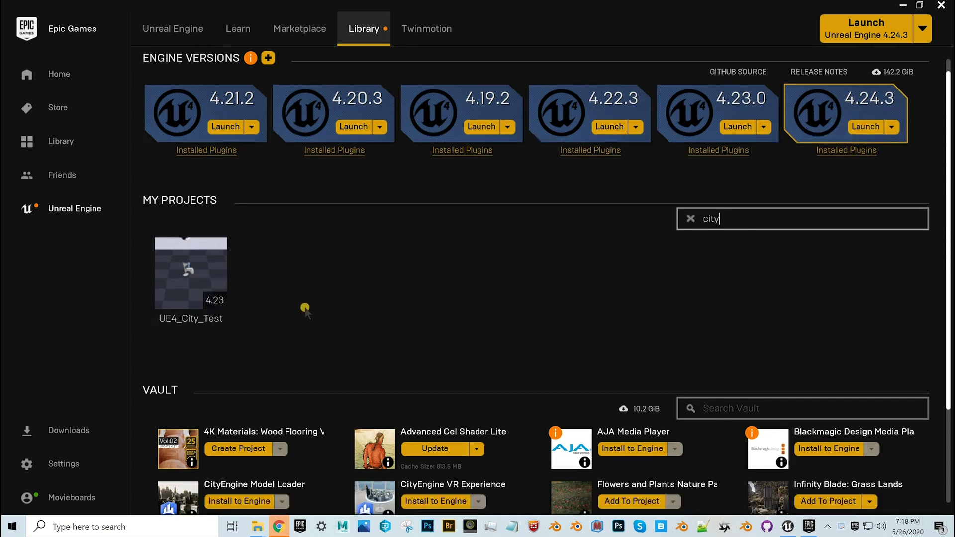
scroll(305, 308, down, 2)
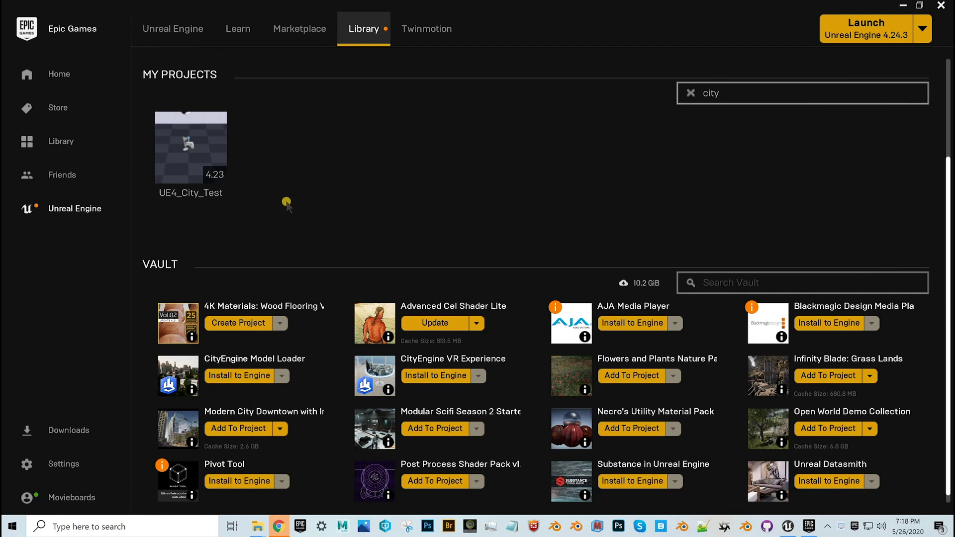
mouse_move(189, 149)
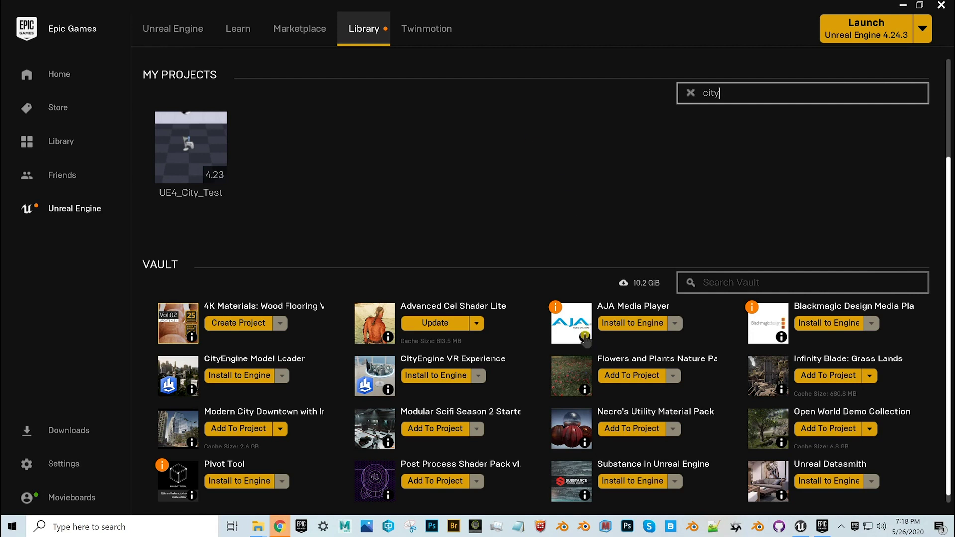
click(800, 526)
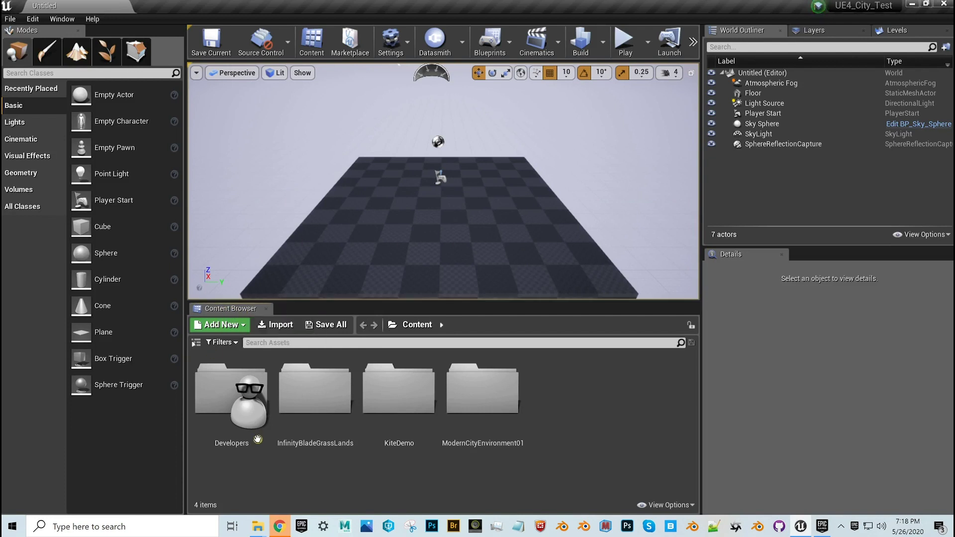
Show the Content Browser's sources panel and open the ModernCityEnvironment01 folder.
click(441, 475)
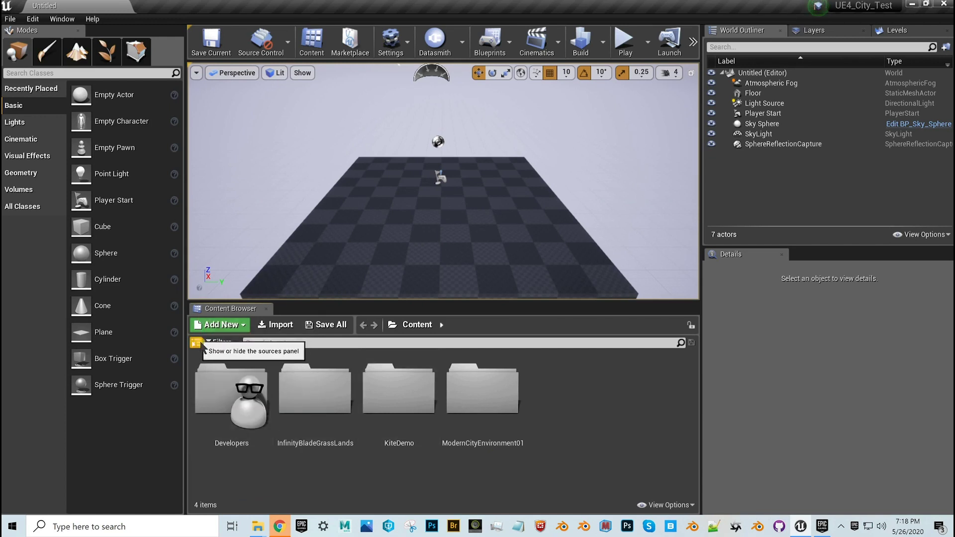
click(197, 343)
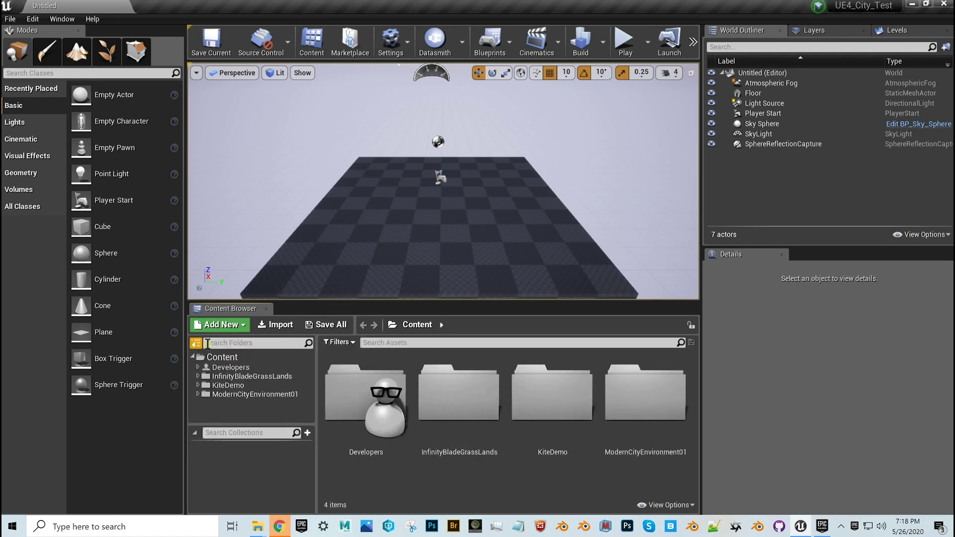
click(206, 396)
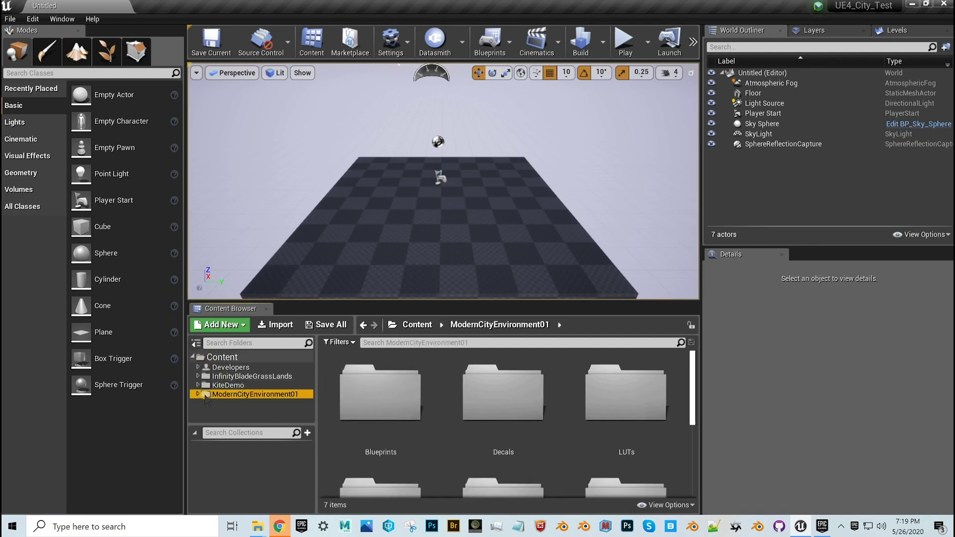
Reduce the Content Browser's thumbnail scale so that all ModernCityEnvironment01 folders fit in a single row.
scroll(547, 448, down, 1)
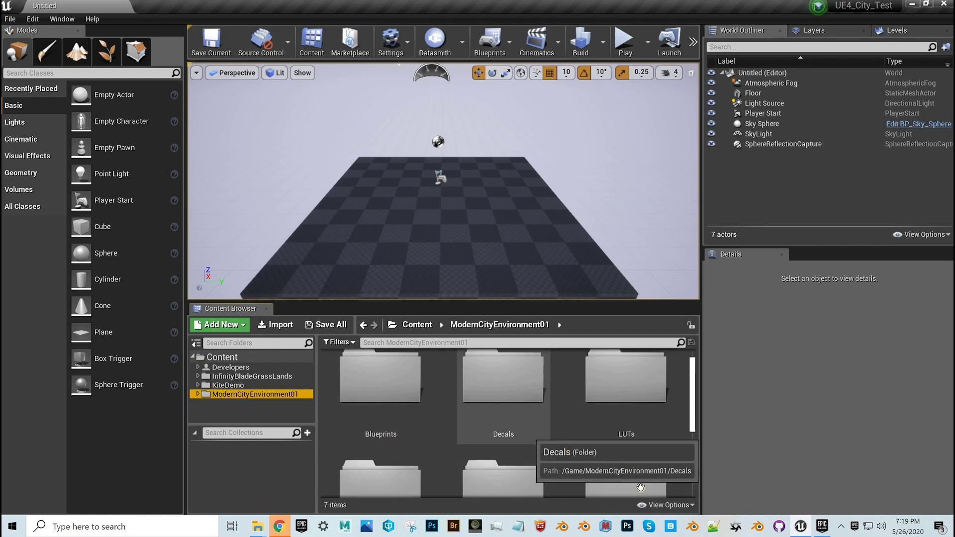
click(691, 506)
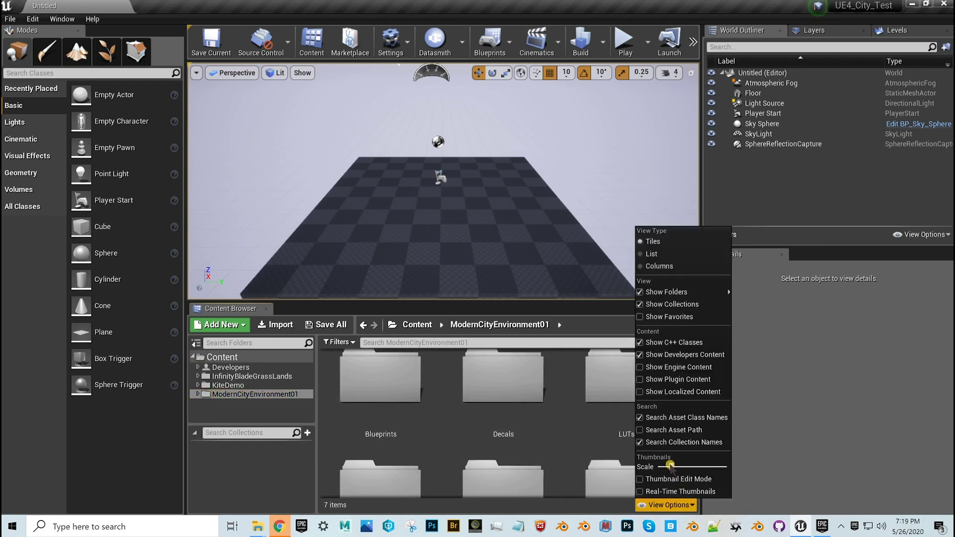
drag(669, 466, 664, 466)
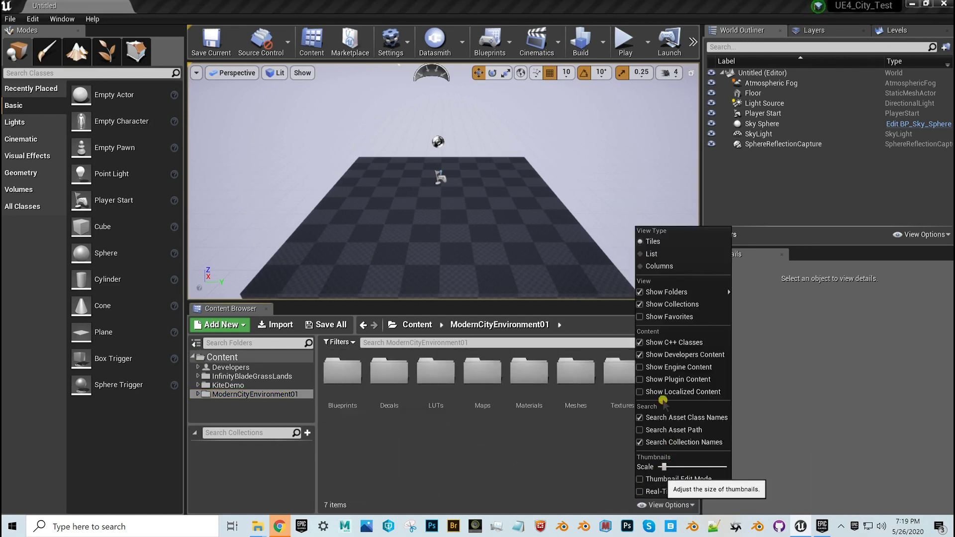
Try the List view type for the folder contents and return to Tiles.
click(647, 254)
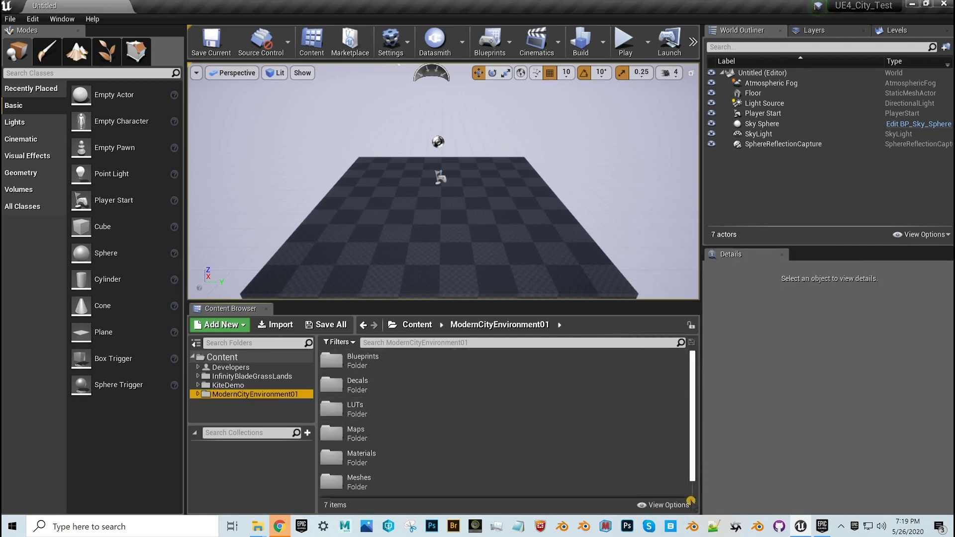
click(686, 505)
click(647, 241)
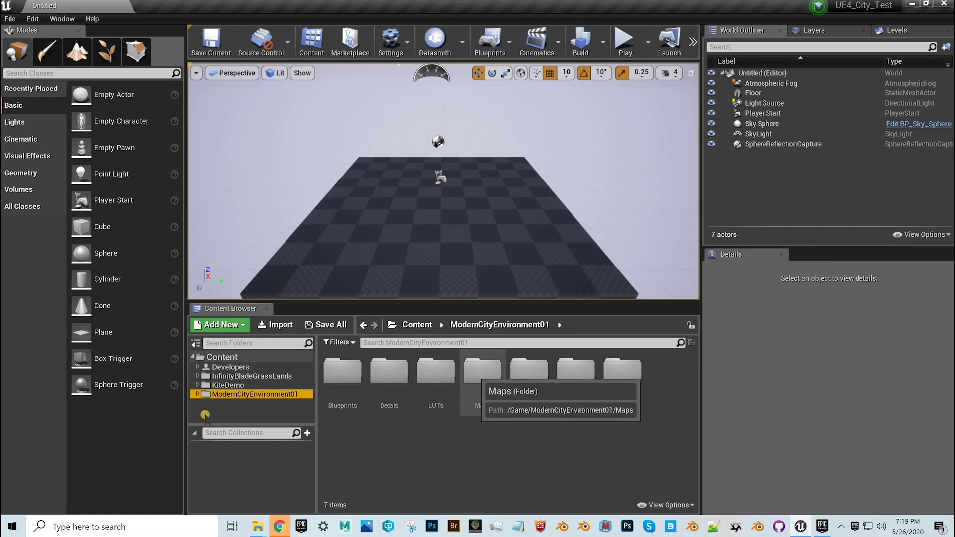
Open the ModernCityMap_Night level from the Maps folder of ModernCityEnvironment01.
double_click(480, 378)
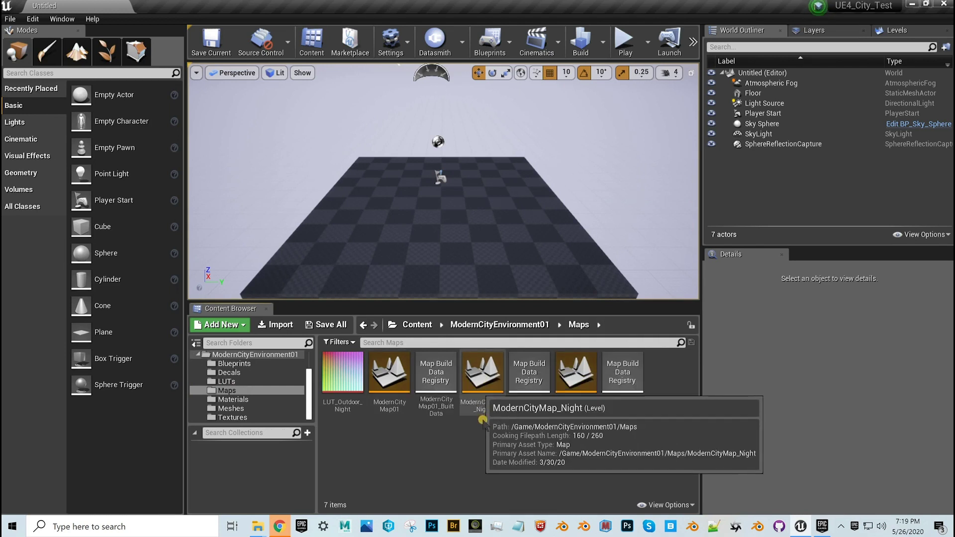
double_click(485, 379)
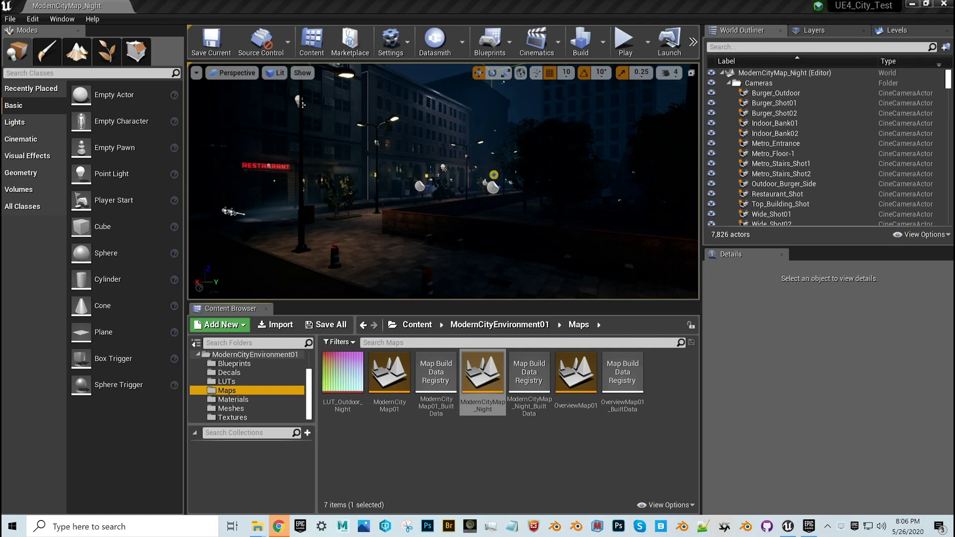
Look around the night street scene in the perspective viewport, examining the restaurant, street lamps and surrounding buildings.
mouse_move(493, 167)
right_down()
mouse_move(486, 171)
mouse_move(501, 173)
mouse_move(486, 174)
right_up()
right_drag(443, 181, 465, 178)
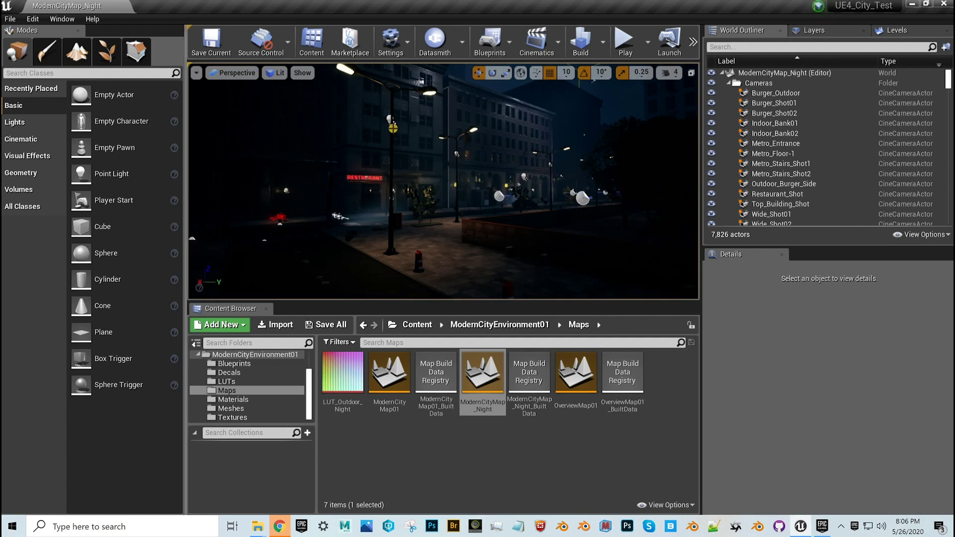
scroll(393, 128, up, 4)
right_drag(383, 125, 463, 178)
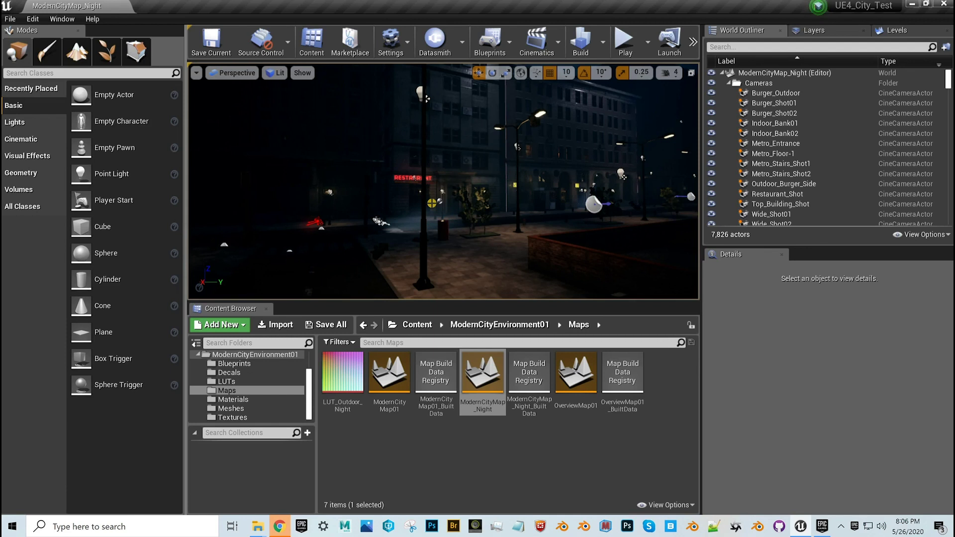
Hide the viewport icons with Game View, and try the Unlit view mode before returning to Lit.
key(g)
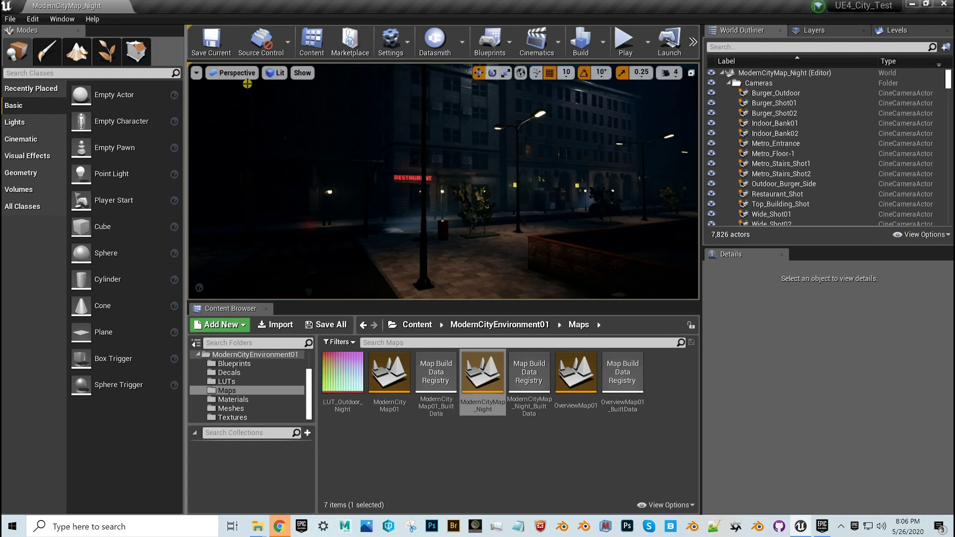
click(277, 74)
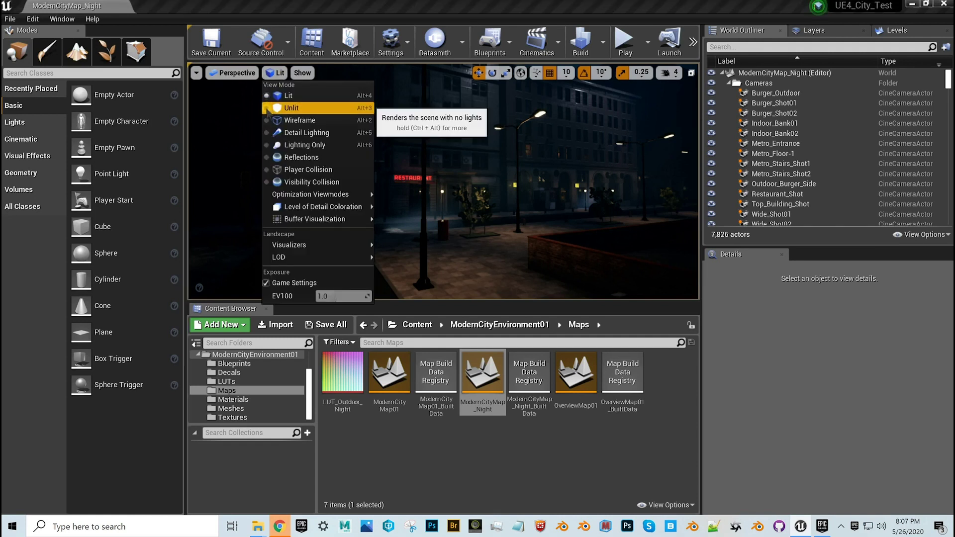
click(294, 108)
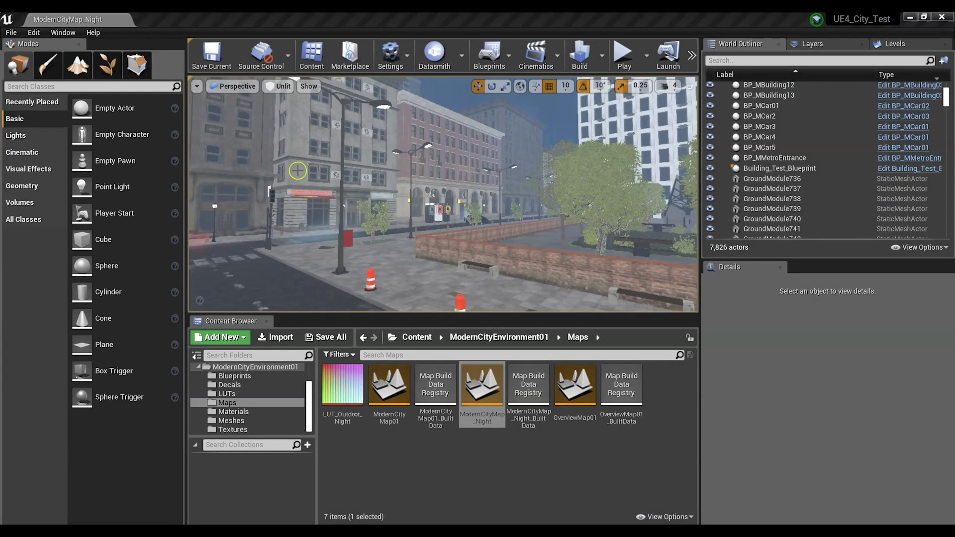
drag(399, 203, 408, 197)
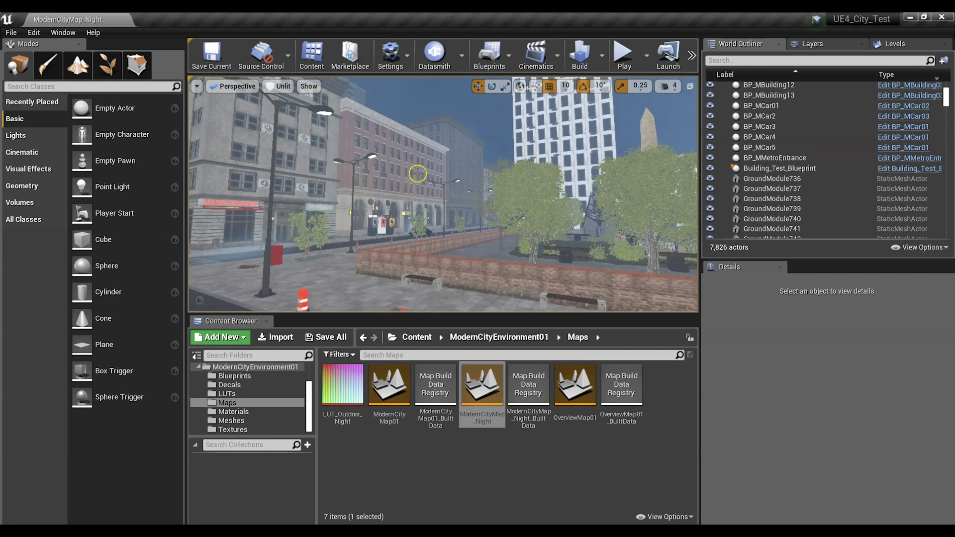
click(273, 86)
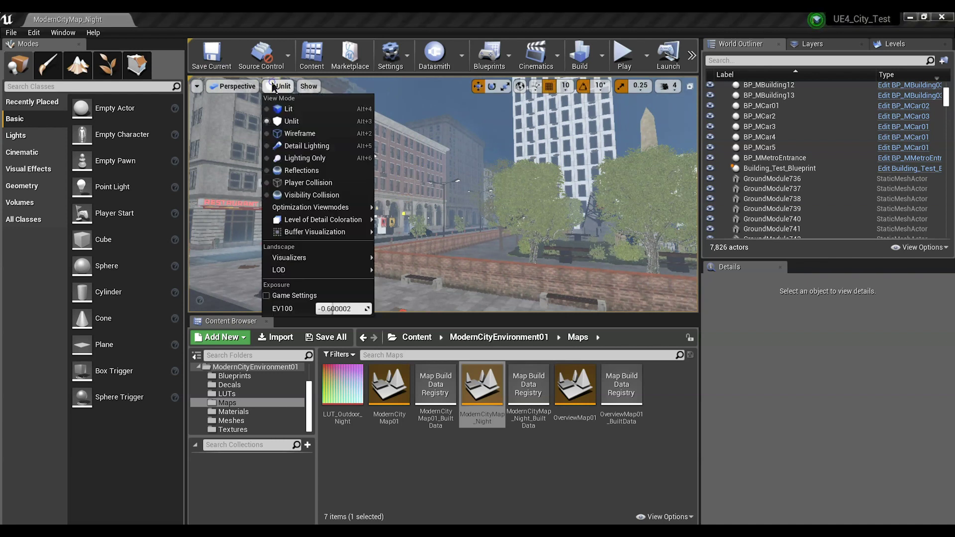
click(286, 108)
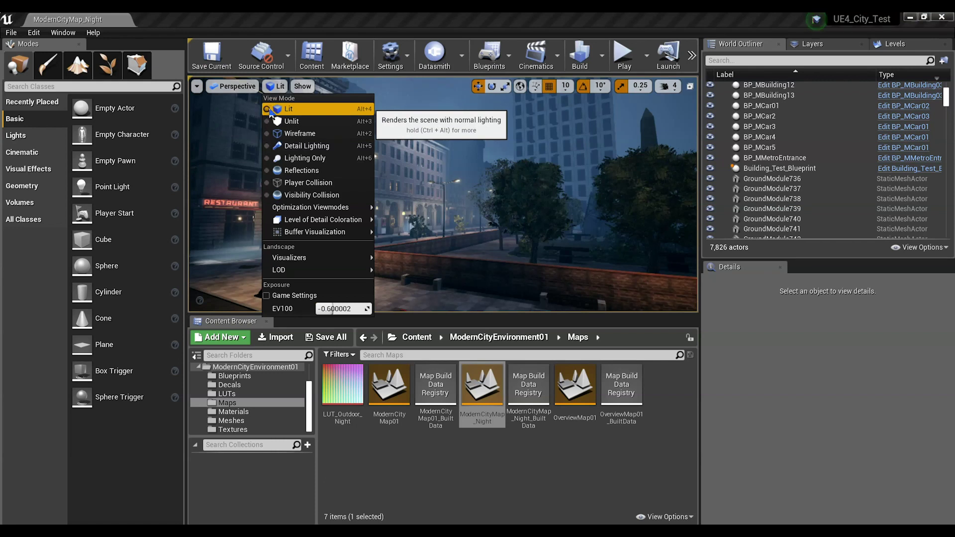
Enable Game Settings exposure for the viewport and clear the accidental building selection.
click(268, 296)
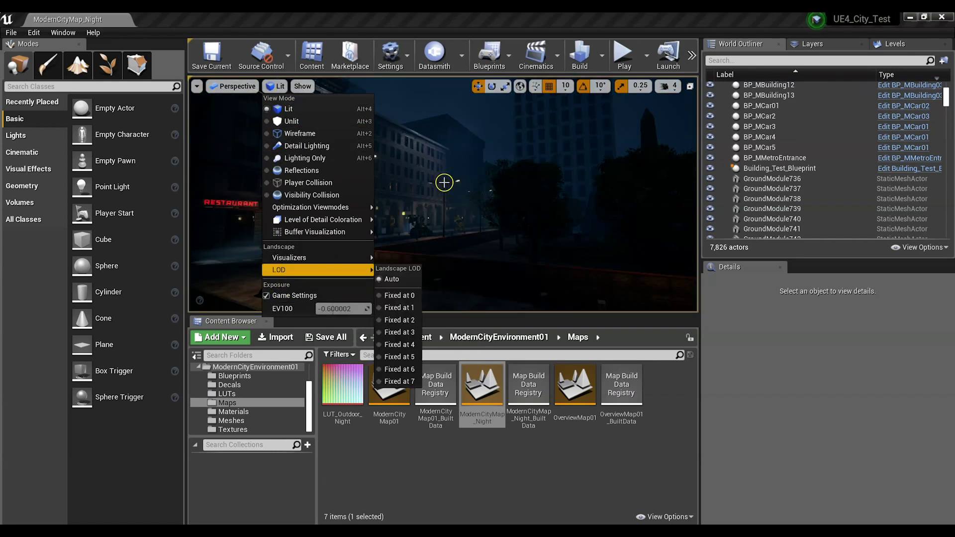
right_click(494, 172)
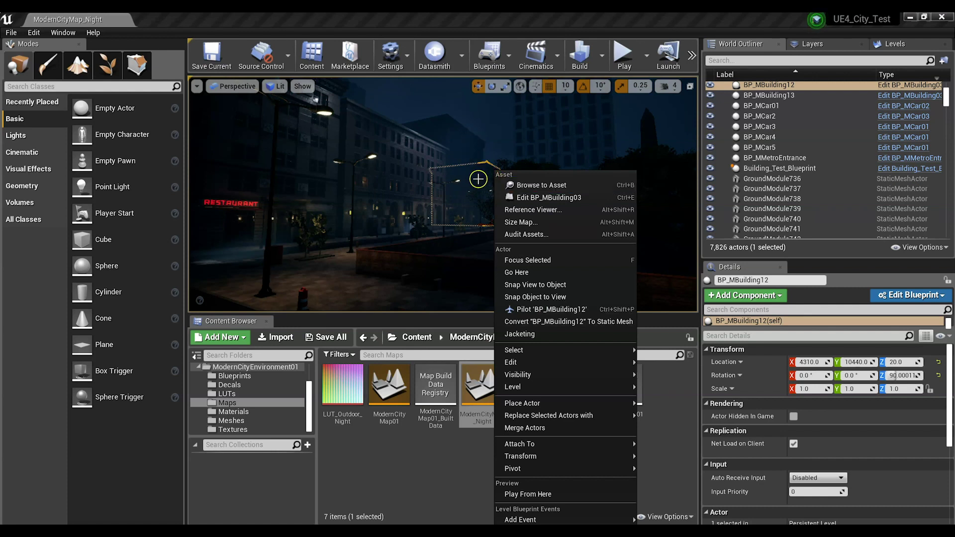
key(Escape)
key(Escape)
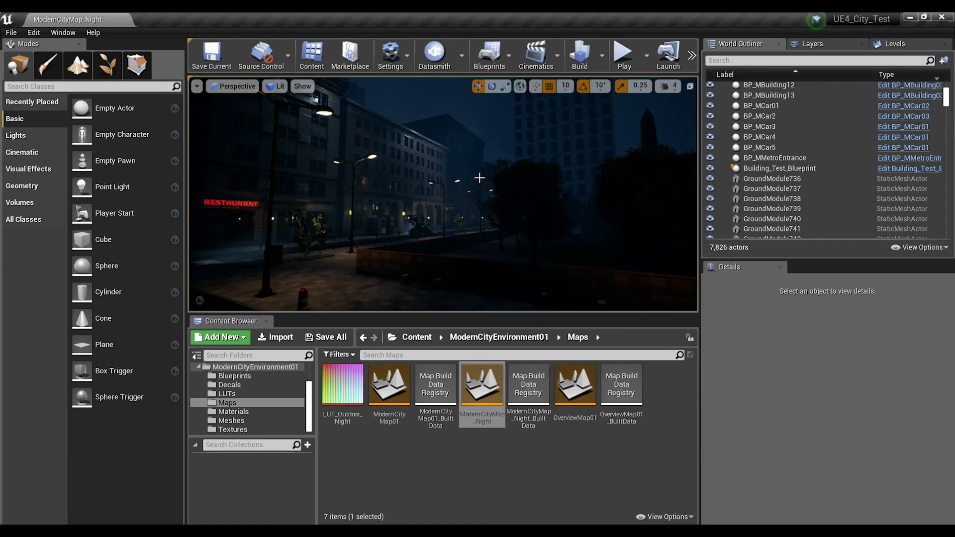
Disable Game Settings exposure for the viewport and adjust the manual EV100 value.
click(276, 86)
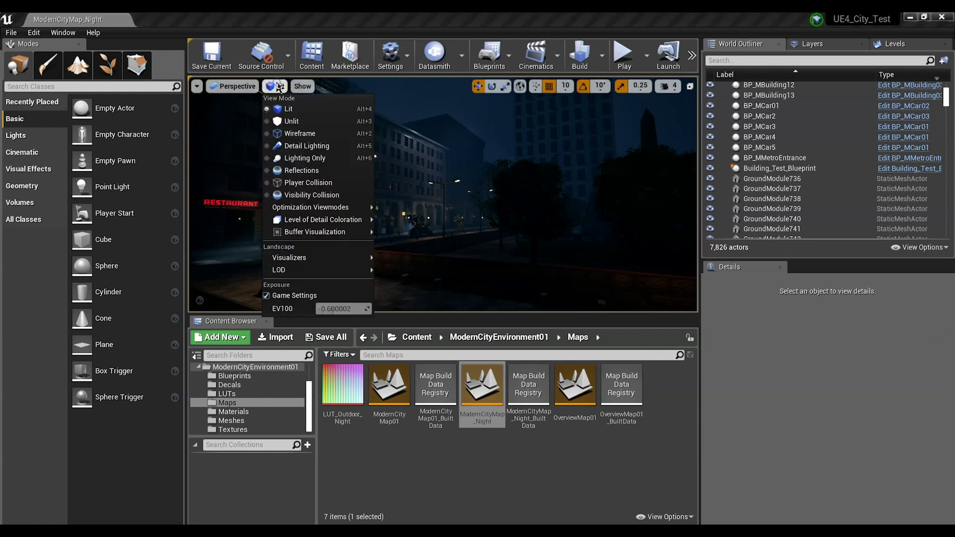
click(281, 295)
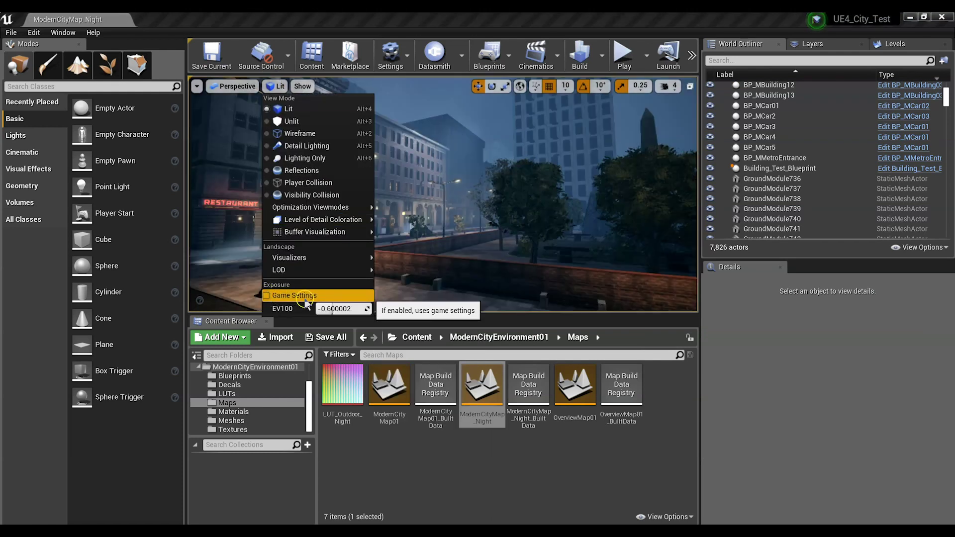
drag(333, 305, 329, 308)
click(490, 125)
right_click(494, 125)
click(462, 132)
Set the viewport camera speed to 7, fly up above the city rooftops, and deselect the sky sphere.
right_drag(471, 182, 494, 180)
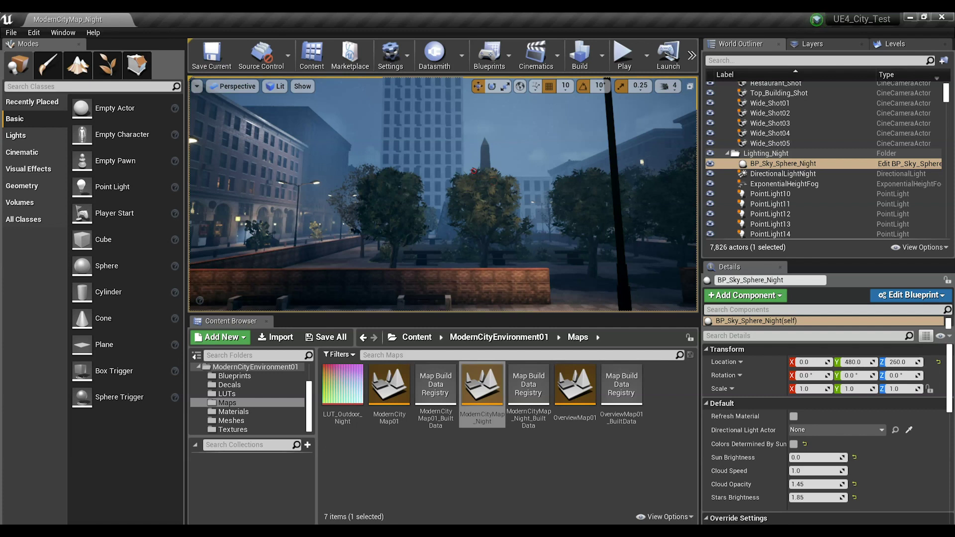
right_drag(473, 172, 542, 199)
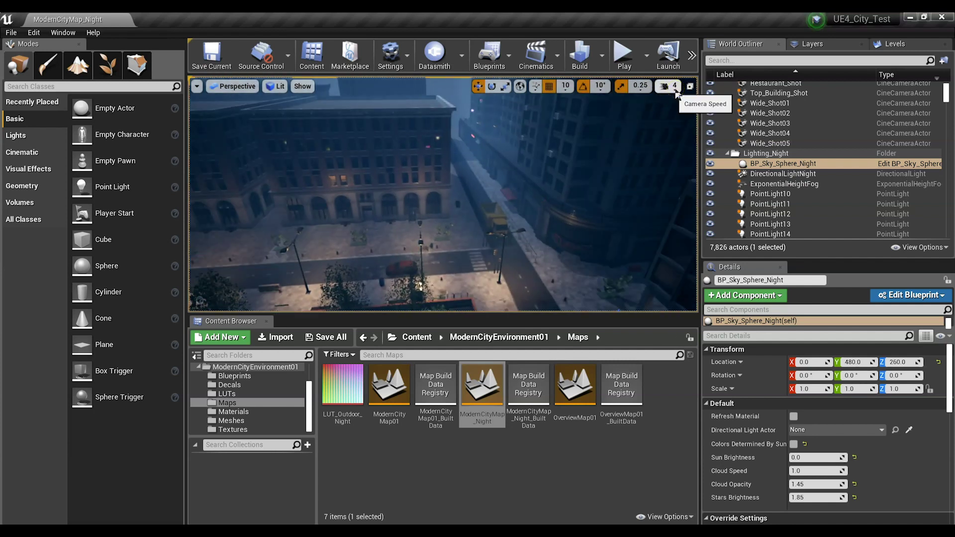
click(675, 91)
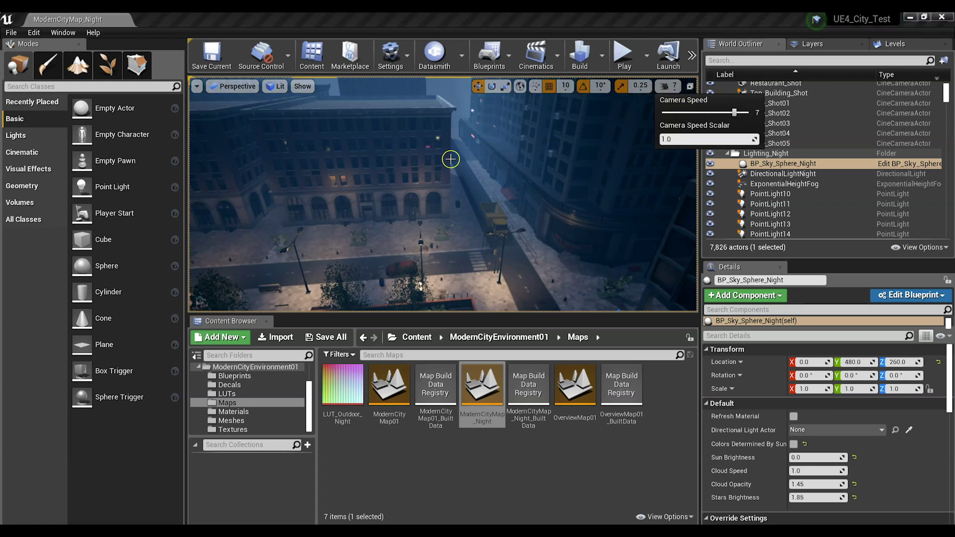
right_drag(449, 159, 443, 192)
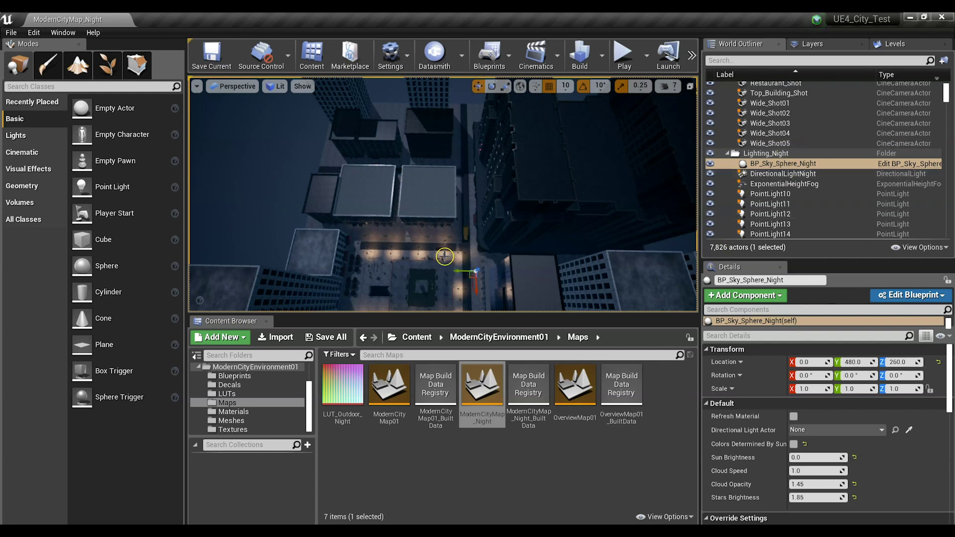
key(Escape)
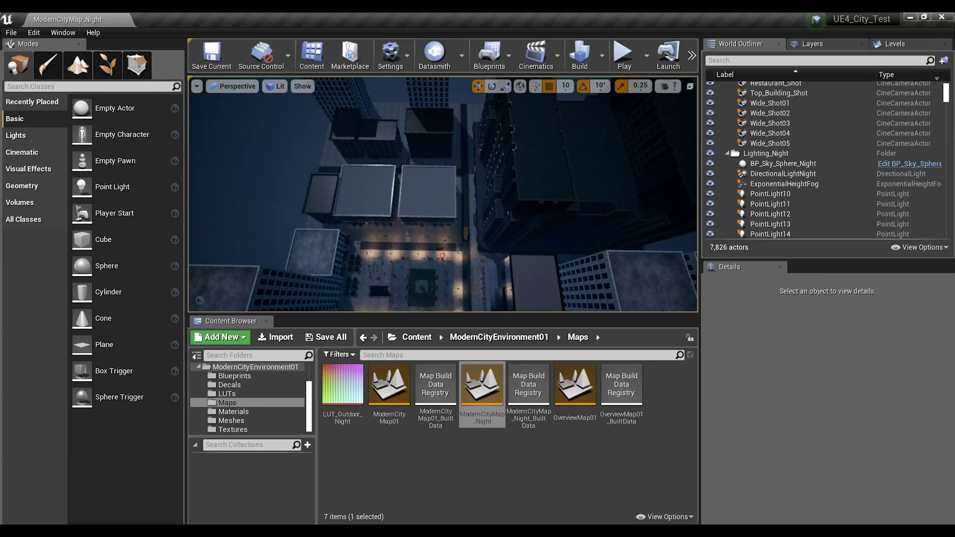
Return close to the park and street crossing, and try moving with the camera speed set to 1.
scroll(442, 256, up, 10)
right_drag(442, 256, 466, 241)
click(667, 86)
click(668, 113)
click(490, 211)
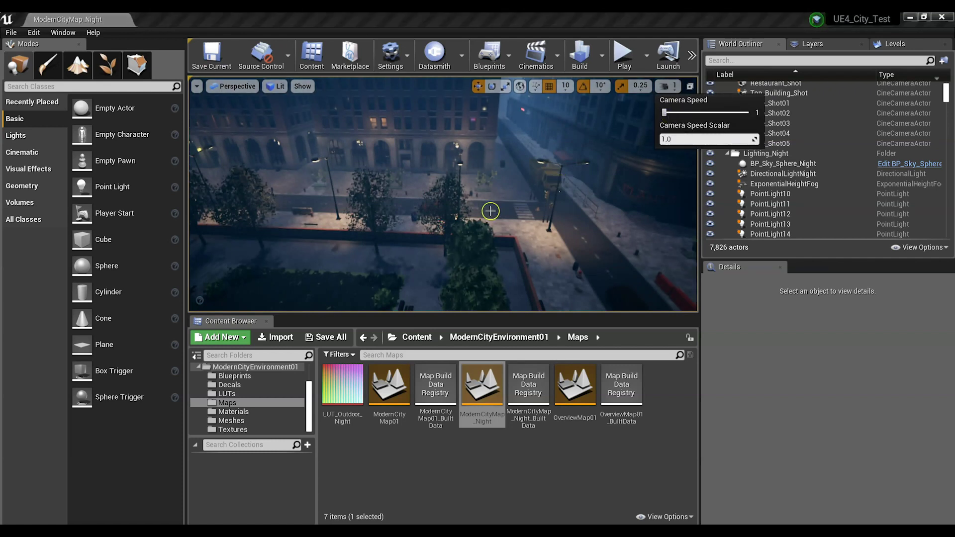
right_drag(529, 158, 529, 158)
key(w)
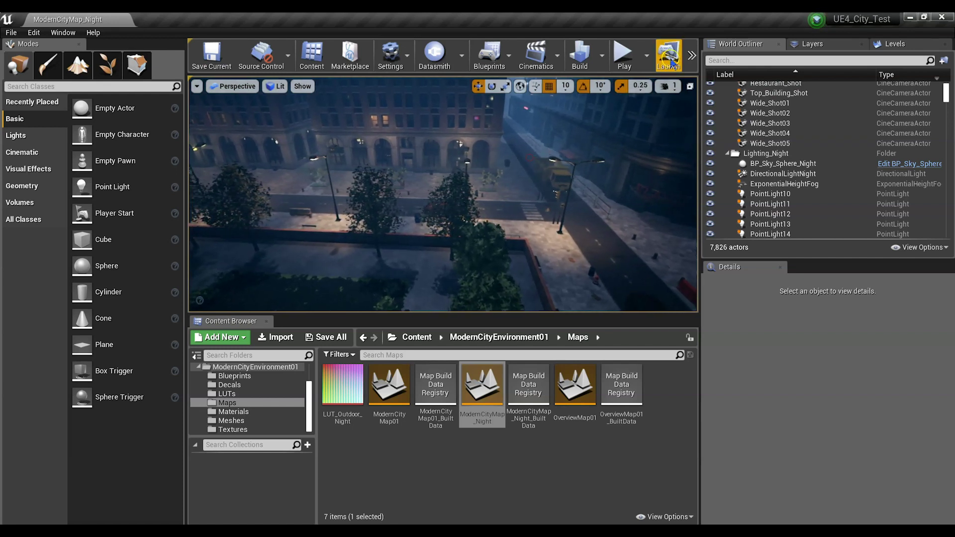
Set the camera speed to 2 and fly past the street crossing towards the park's obelisk.
click(667, 86)
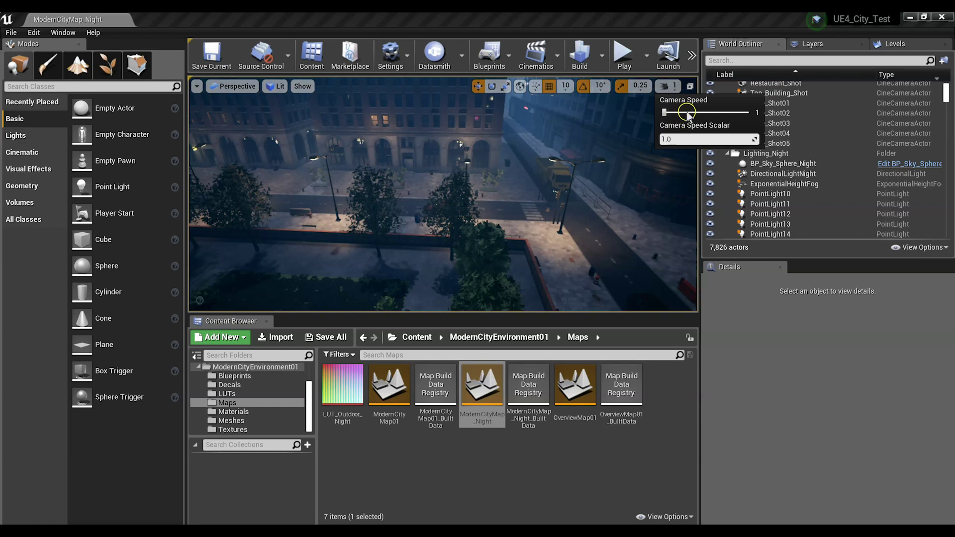
click(508, 163)
mouse_move(508, 163)
right_down()
mouse_move(533, 155)
mouse_move(509, 163)
right_up()
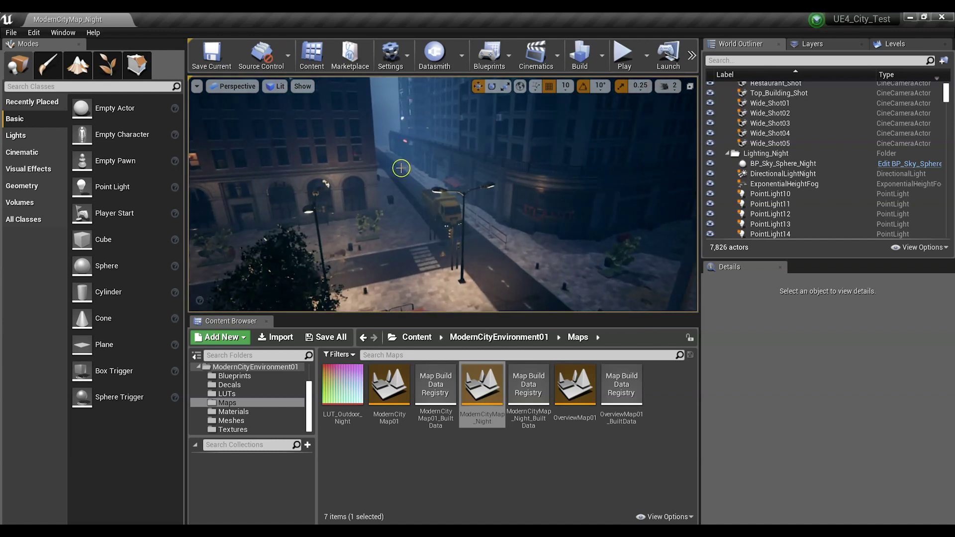
right_drag(385, 188, 277, 177)
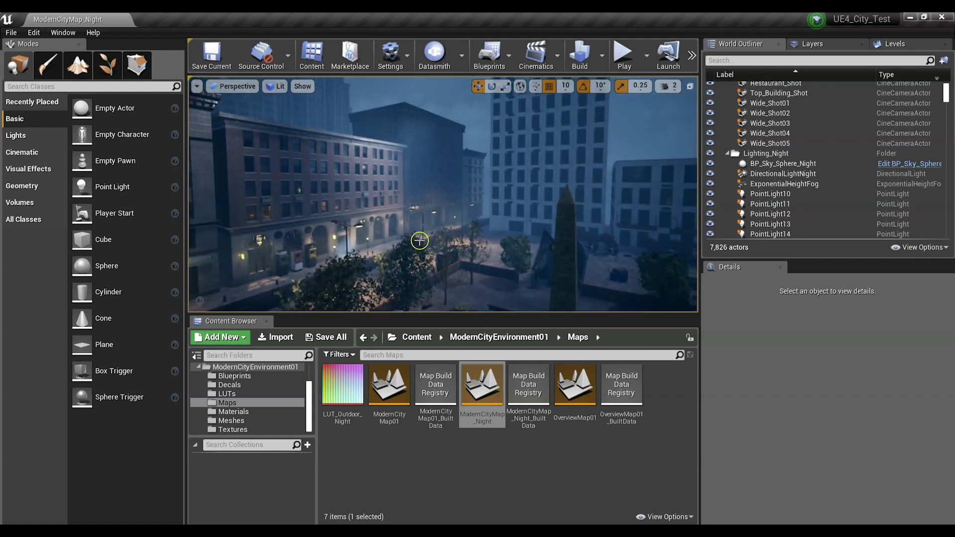
Raise the camera speed to 4 and fly down to street level beside the park wall.
click(668, 86)
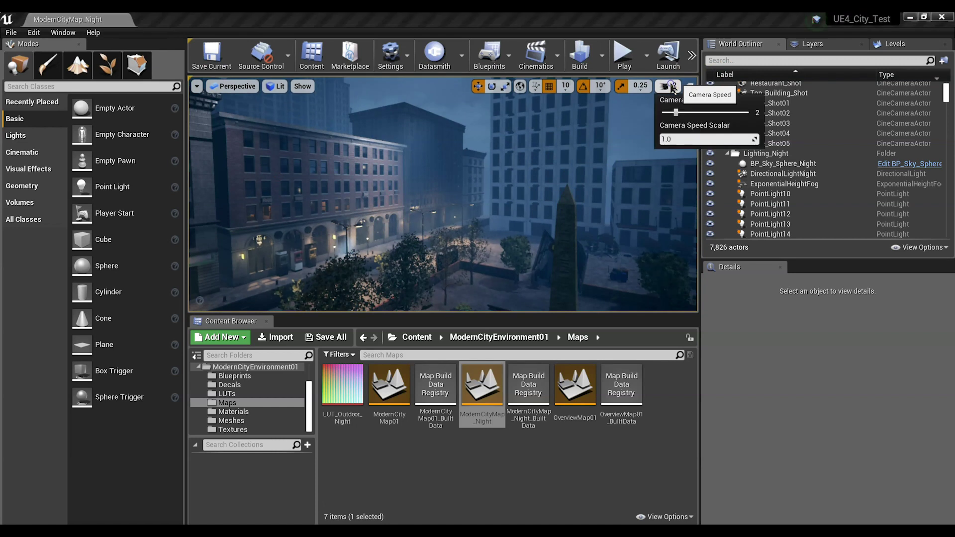
click(694, 113)
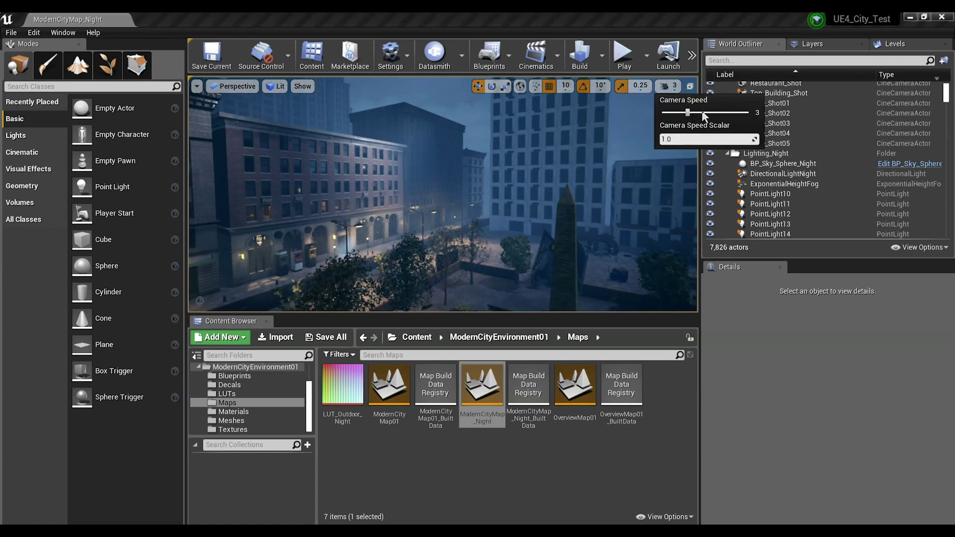
click(466, 195)
drag(466, 195, 466, 195)
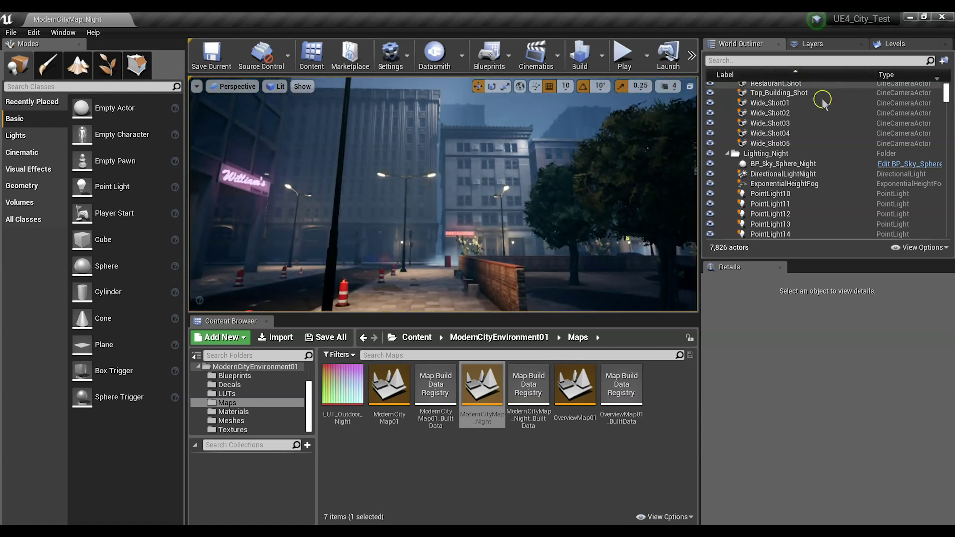
Browse the World Outliner's actor list from the cameras through the point lights to the ground modules.
scroll(790, 138, up, 3)
scroll(793, 139, up, 3)
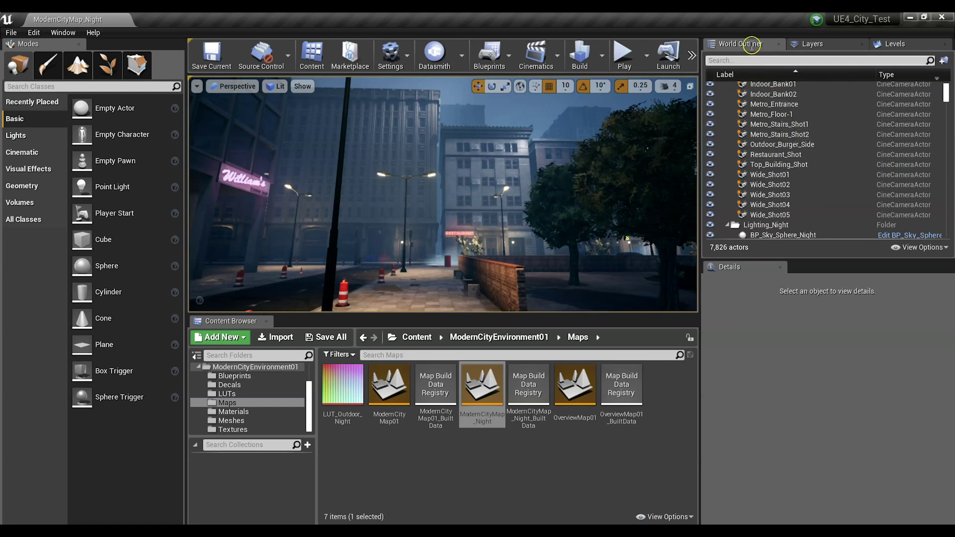
scroll(784, 147, down, 5)
scroll(784, 146, down, 6)
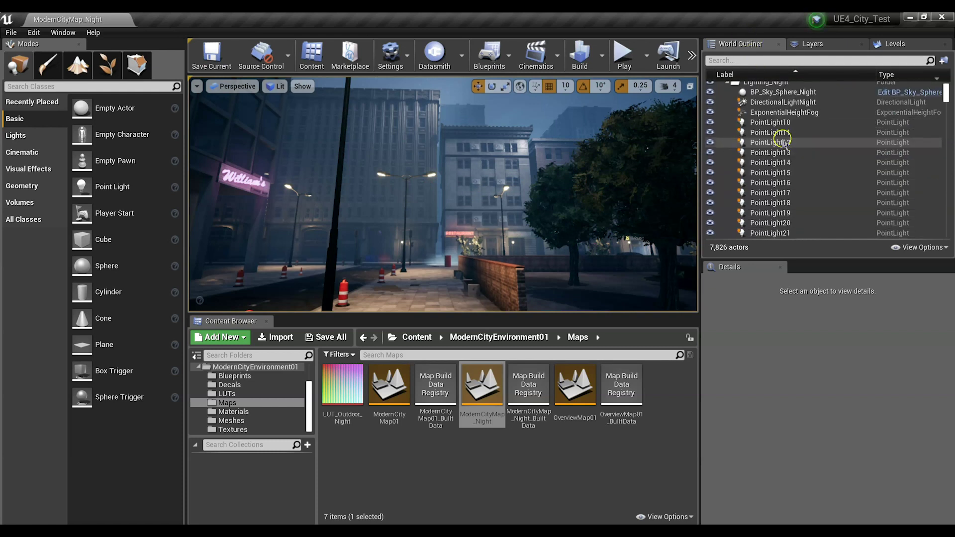
scroll(777, 155, down, 10)
scroll(771, 157, down, 15)
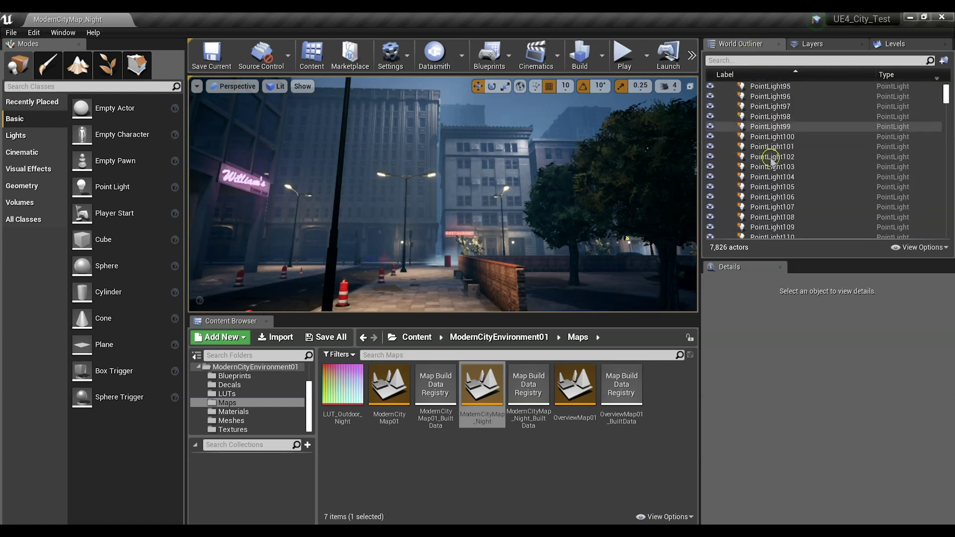
drag(945, 97, 945, 127)
Select GroundModule3060 in the World Outliner, focus the viewport on it, and view its surroundings.
click(766, 180)
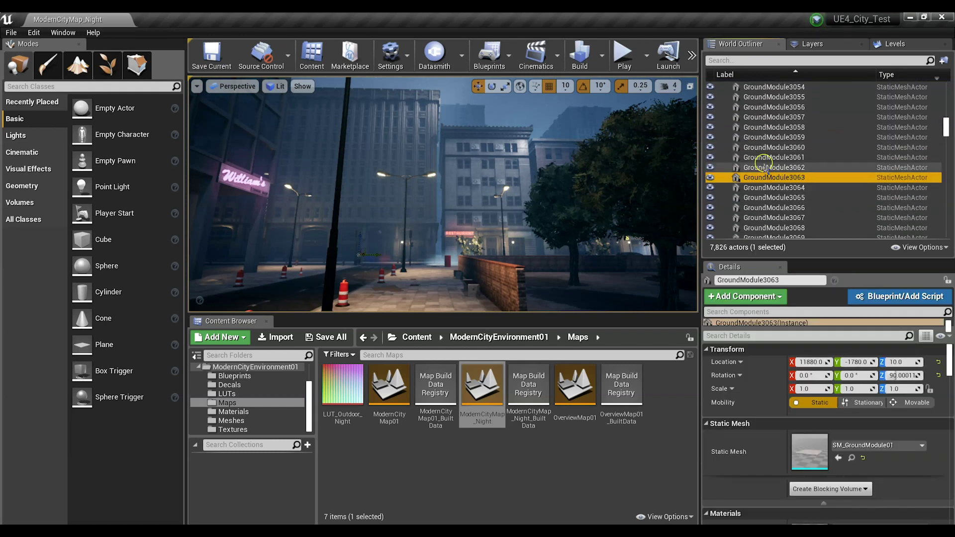
click(753, 147)
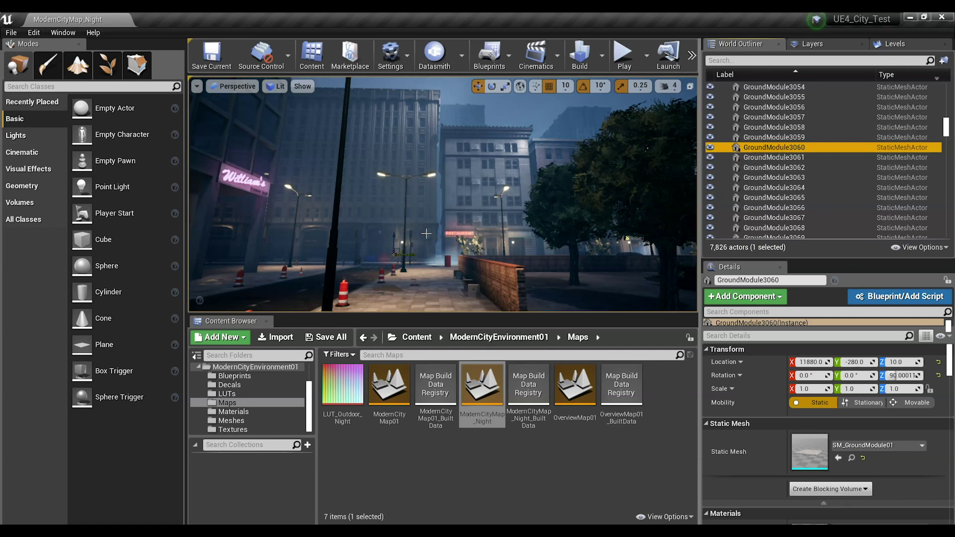
key(f)
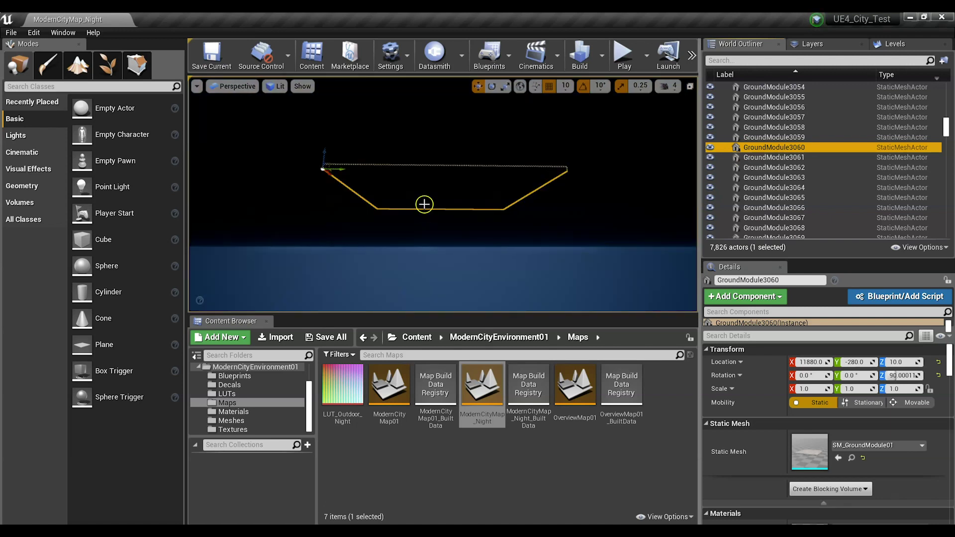
mouse_move(424, 204)
right_down()
mouse_move(391, 192)
mouse_move(430, 211)
right_up()
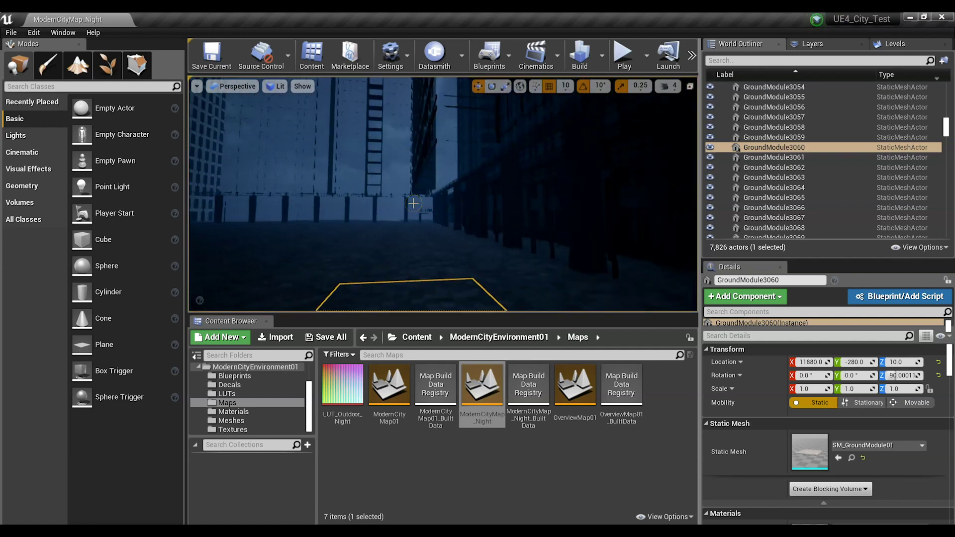
Pilot the Burger_Outdoor camera from the Cameras folder at the start of the World Outliner.
scroll(831, 177, up, 5)
click(945, 125)
drag(945, 124, 950, 87)
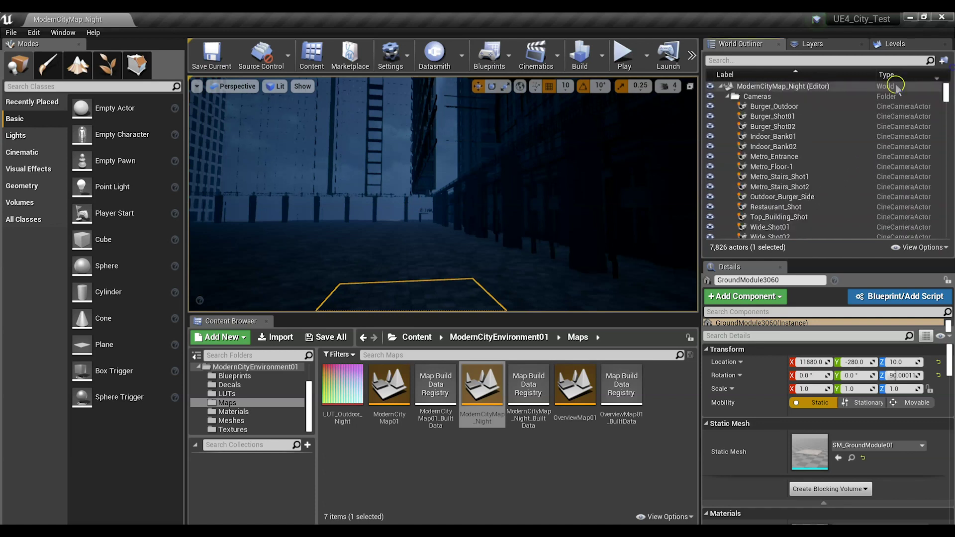
click(758, 107)
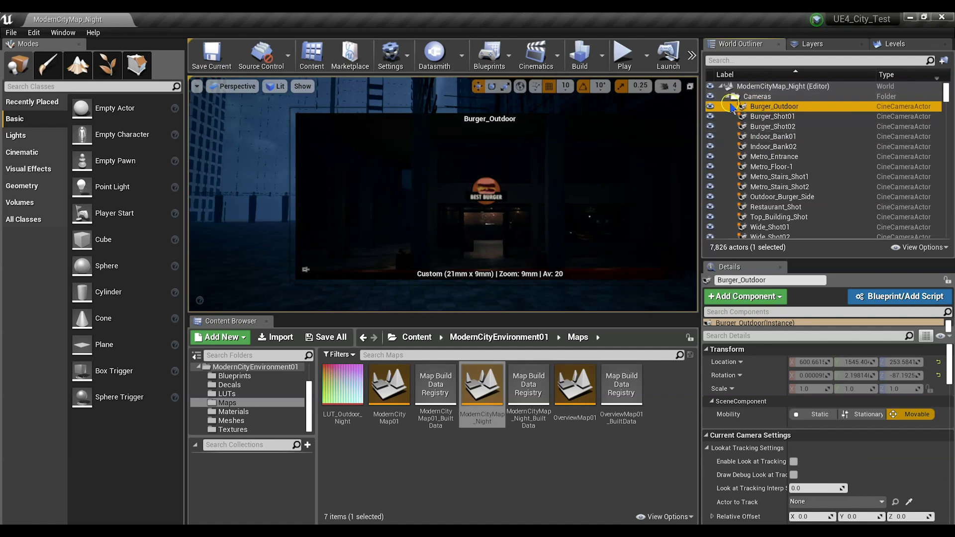
right_click(752, 110)
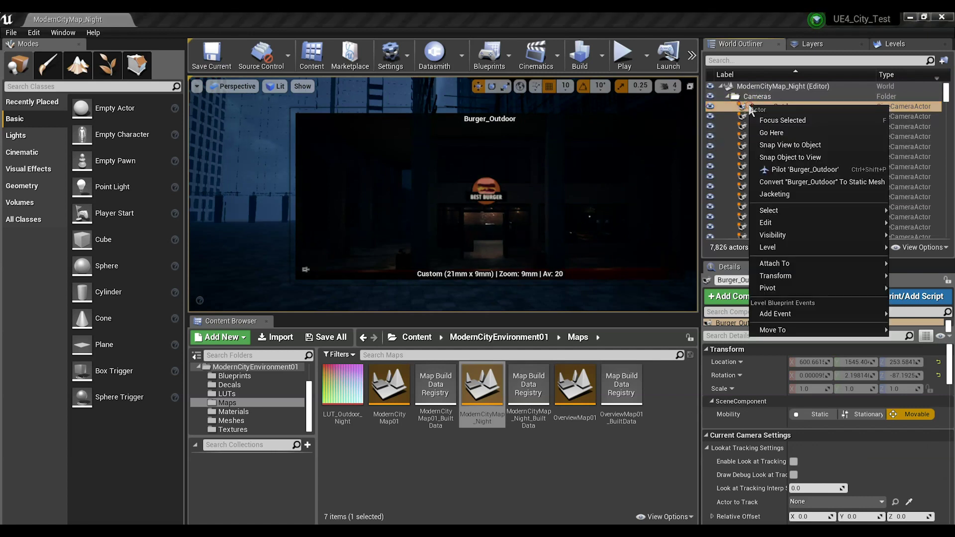
click(766, 170)
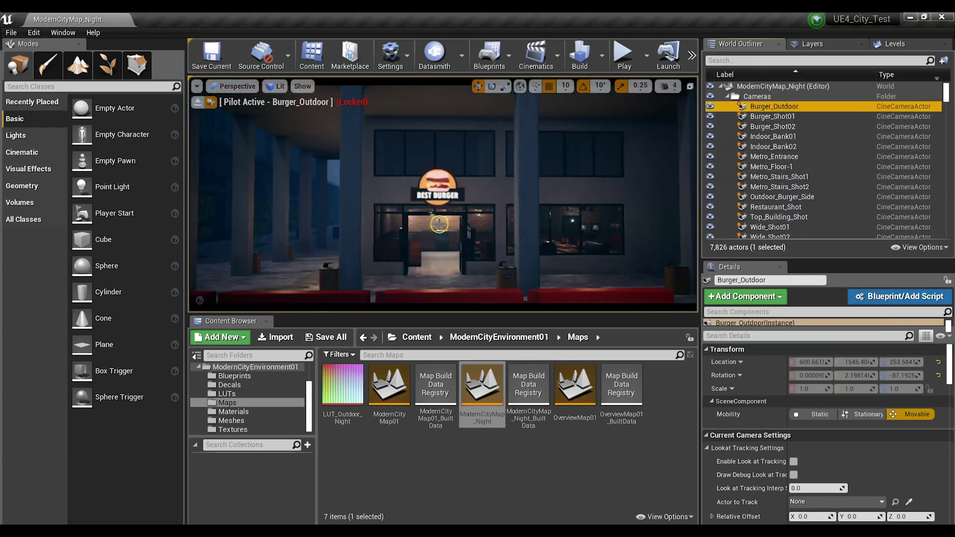
Unlock the actor movement of the Burger_Outdoor camera and tilt its view down to include the red barriers.
click(470, 204)
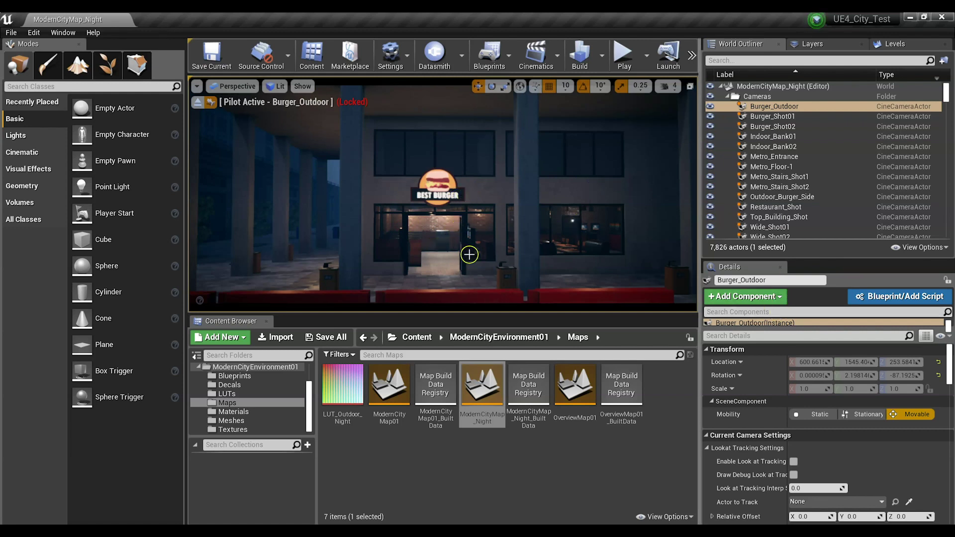
click(840, 416)
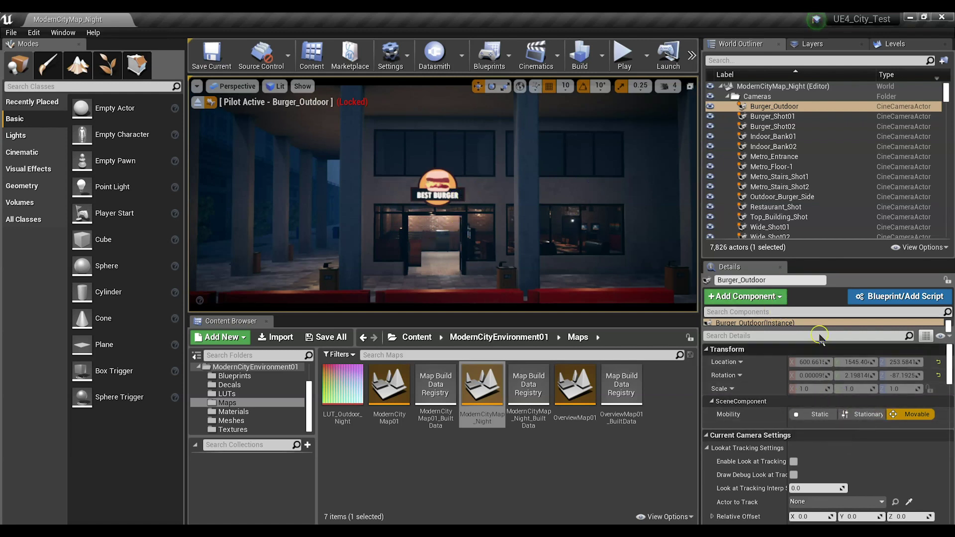
click(772, 106)
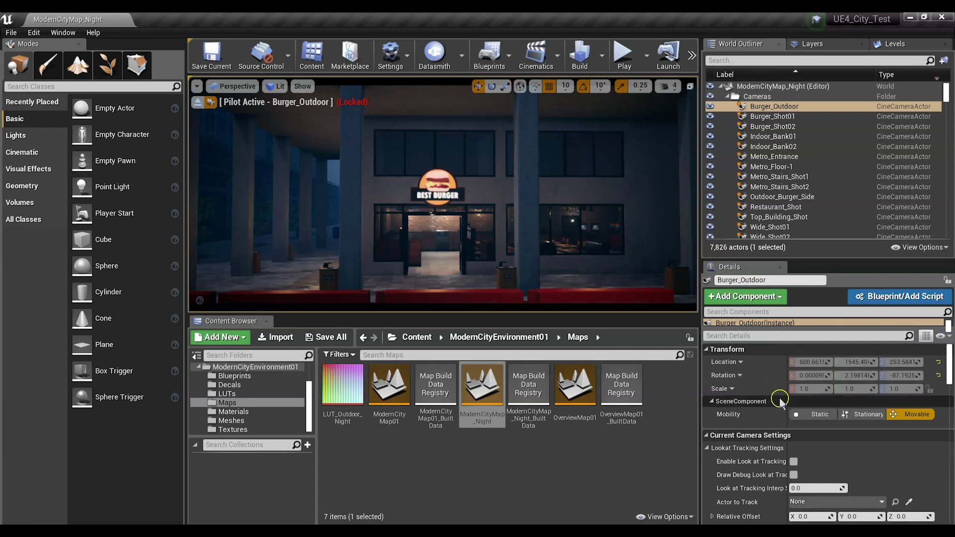
right_click(775, 108)
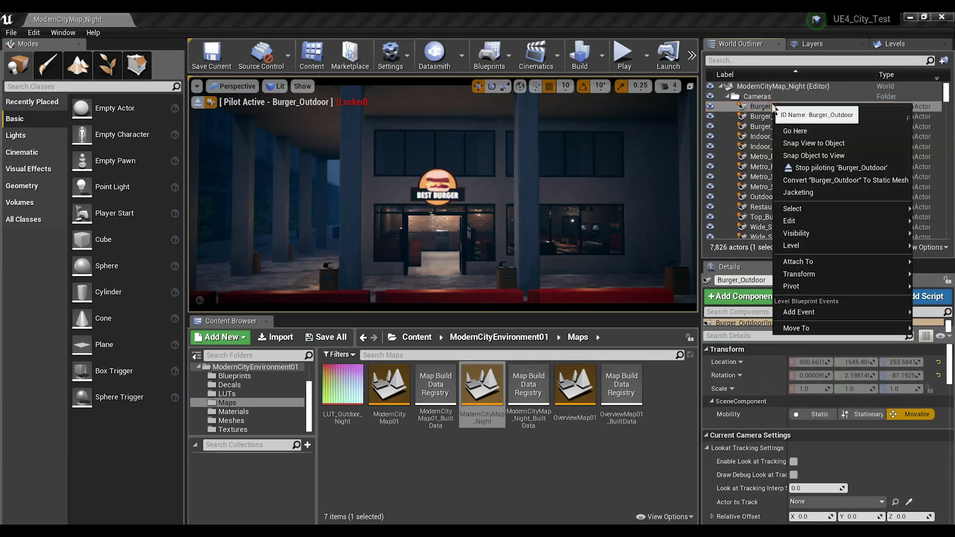
click(798, 274)
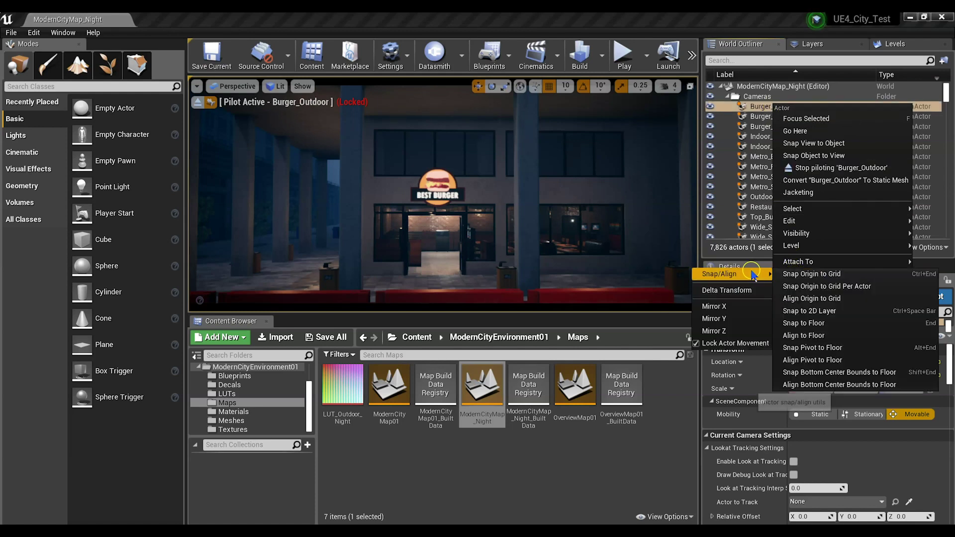
click(697, 344)
right_drag(503, 230, 511, 192)
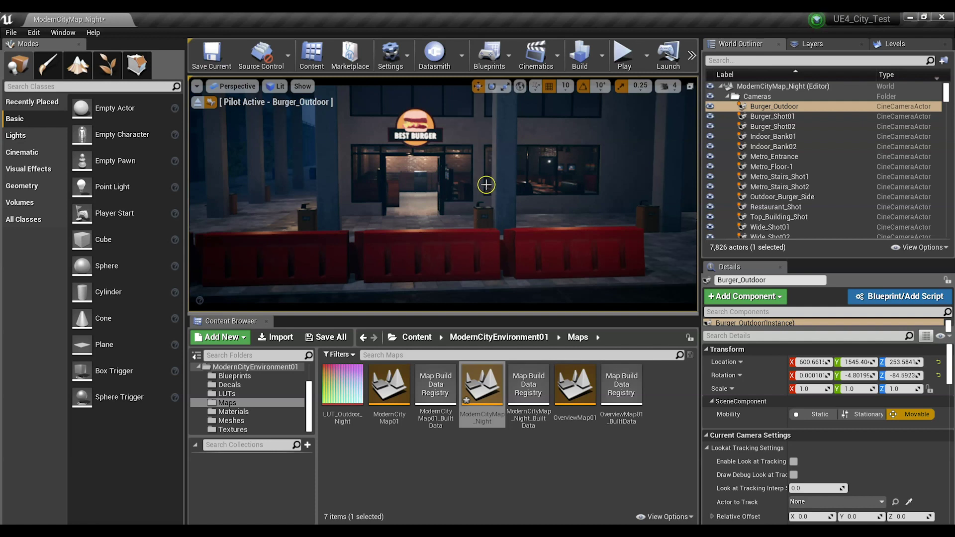
Duplicate the Burger_Outdoor camera and rename the copy SHEP_Burger_Outdoor2.
right_click(747, 110)
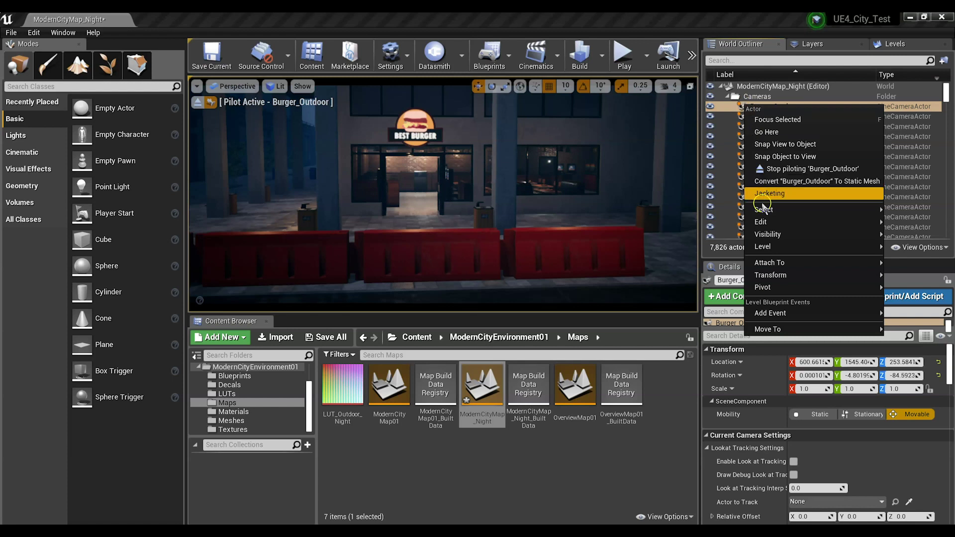
mouse_move(765, 225)
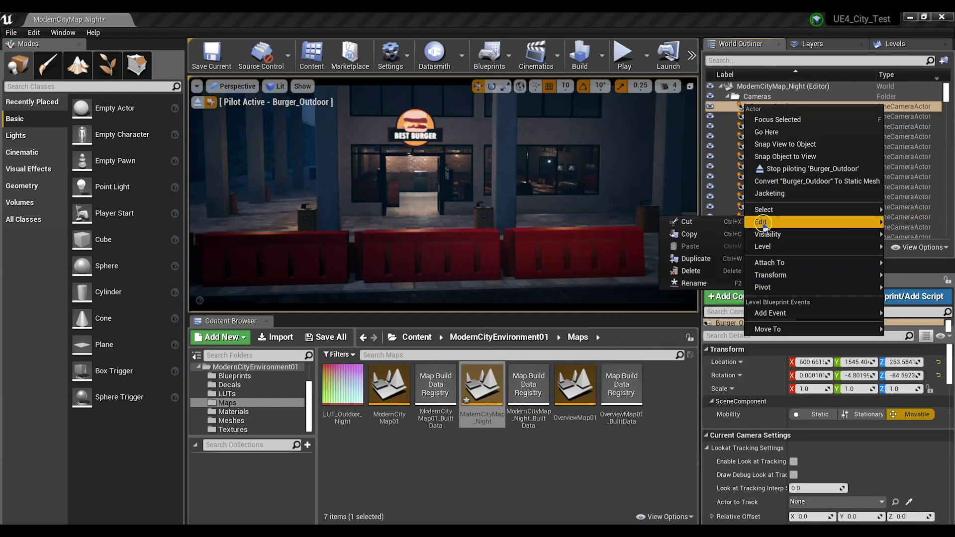
click(696, 259)
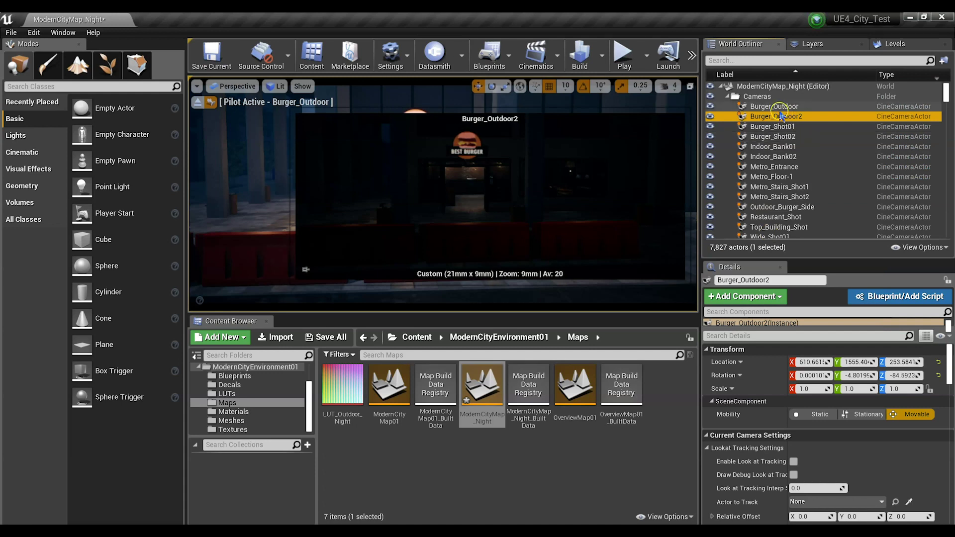
click(754, 280)
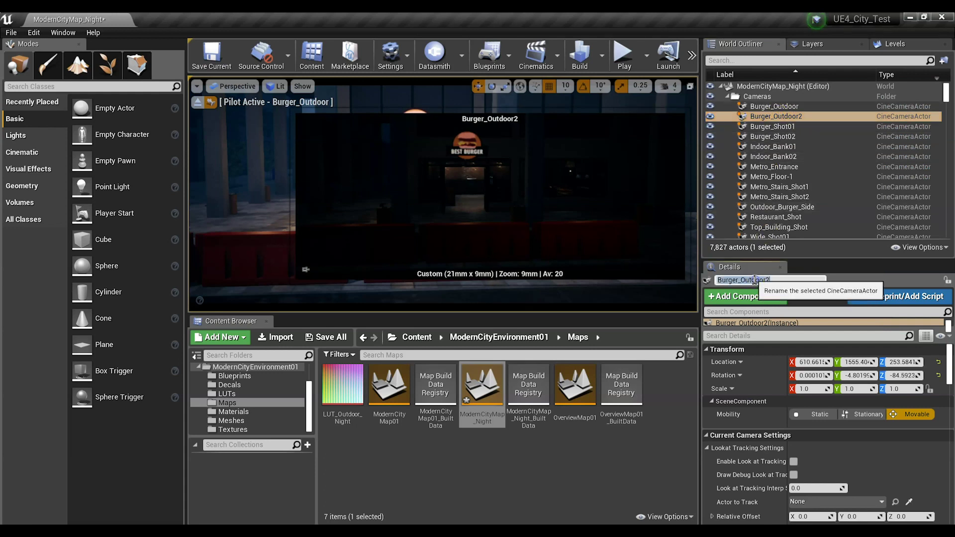
click(753, 280)
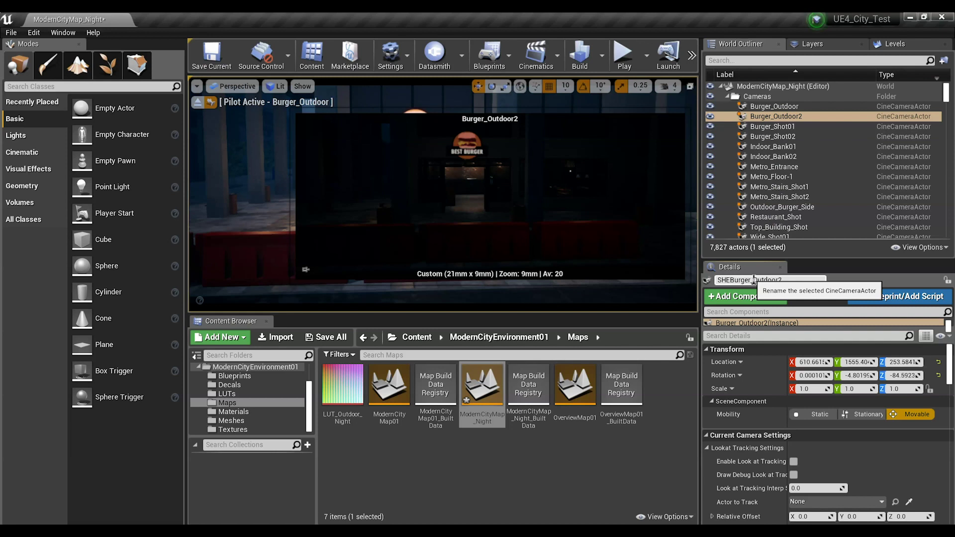
click(730, 252)
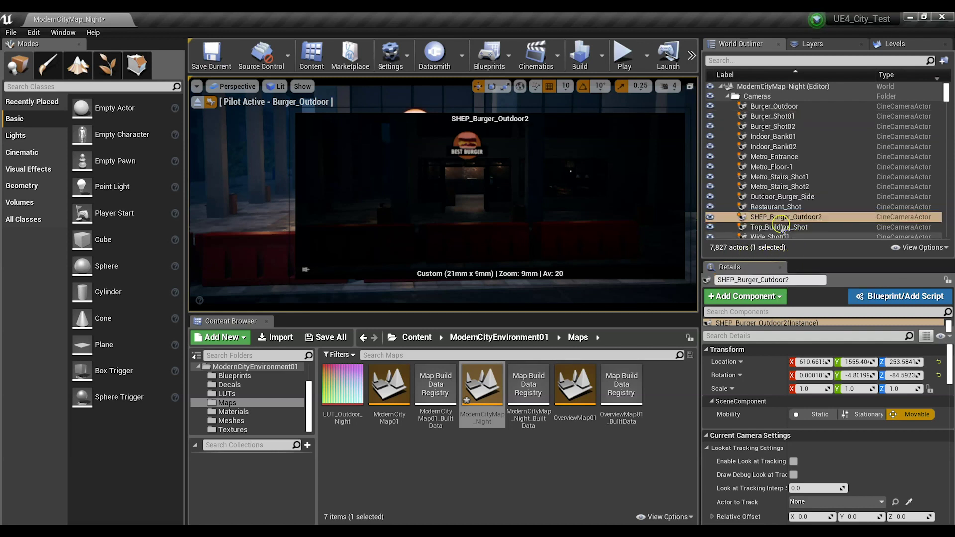
Pilot the SHEP_Burger_Outdoor2 camera and tilt its view up toward the Best Burger facade.
click(753, 217)
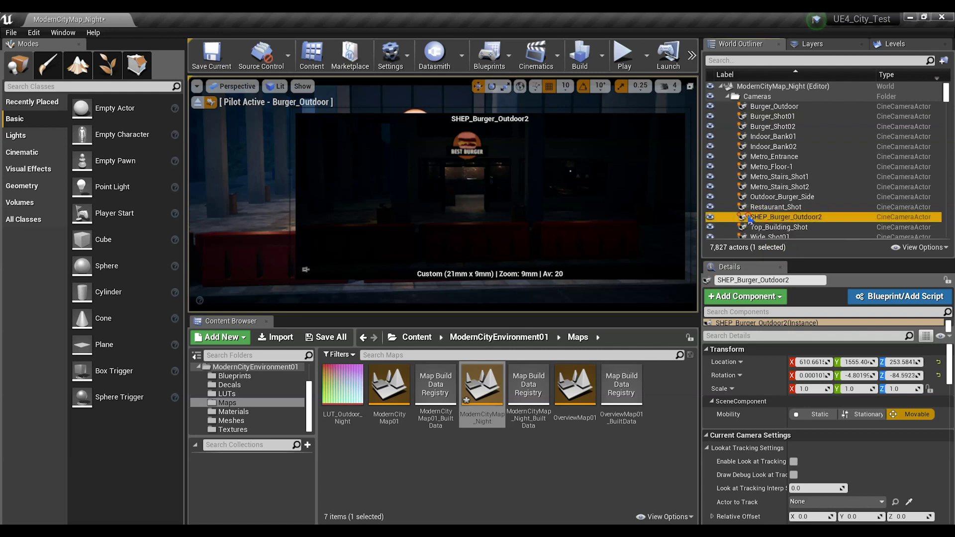
right_click(753, 217)
click(778, 284)
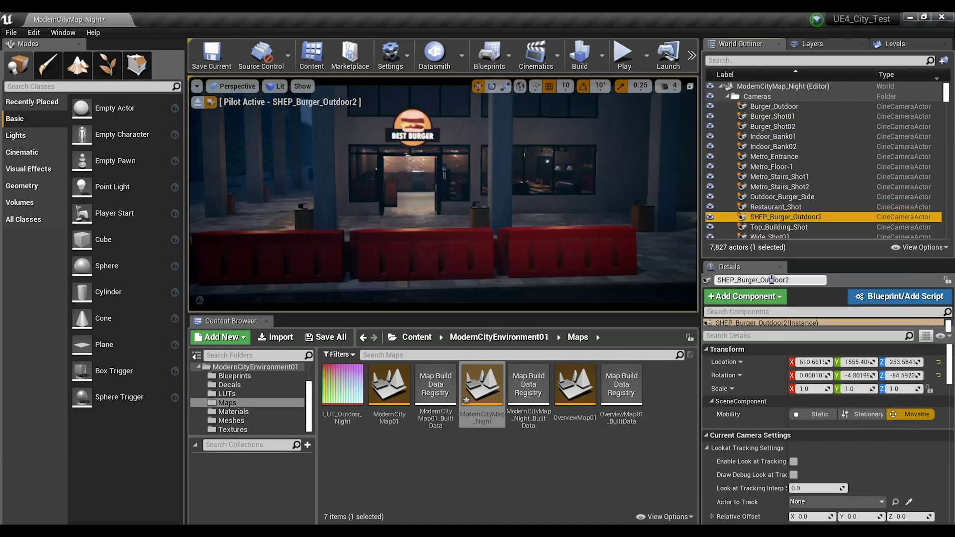
mouse_move(484, 189)
right_down()
mouse_move(448, 184)
mouse_move(507, 179)
mouse_move(464, 188)
mouse_move(486, 183)
right_up()
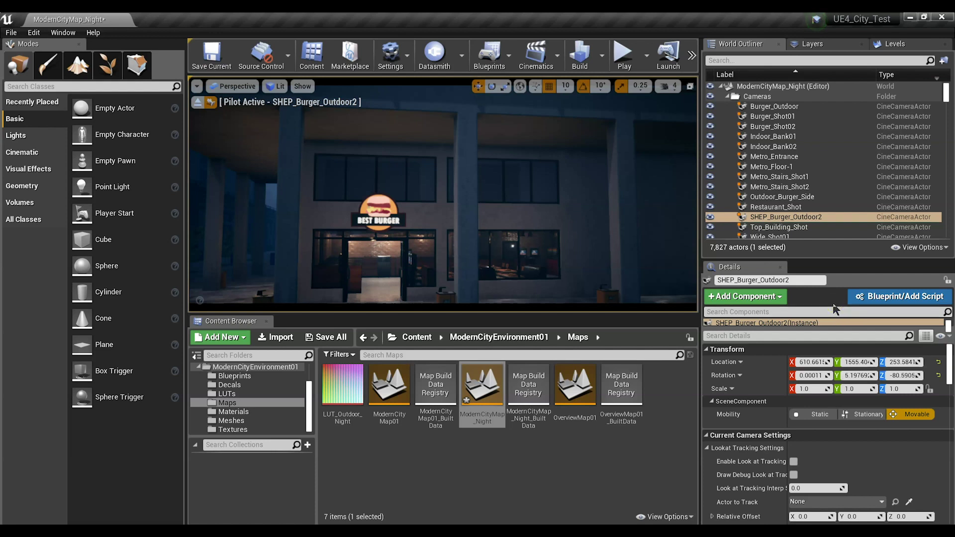
Give the SHEP_Burger_Outdoor2 camera a 16:9 Film filmback and a focal length of 20.0, framing the street with the yellow truck.
click(842, 287)
drag(847, 257, 841, 166)
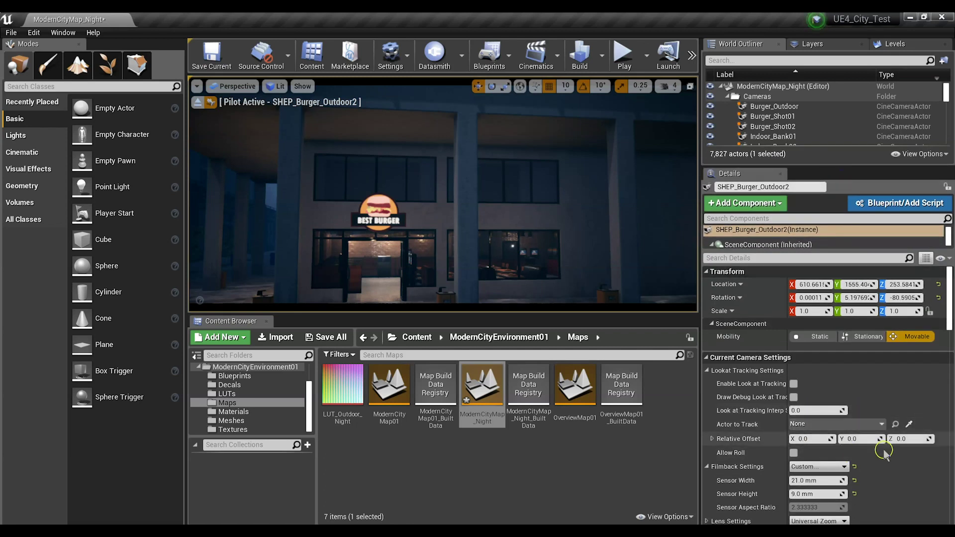
scroll(881, 447, down, 3)
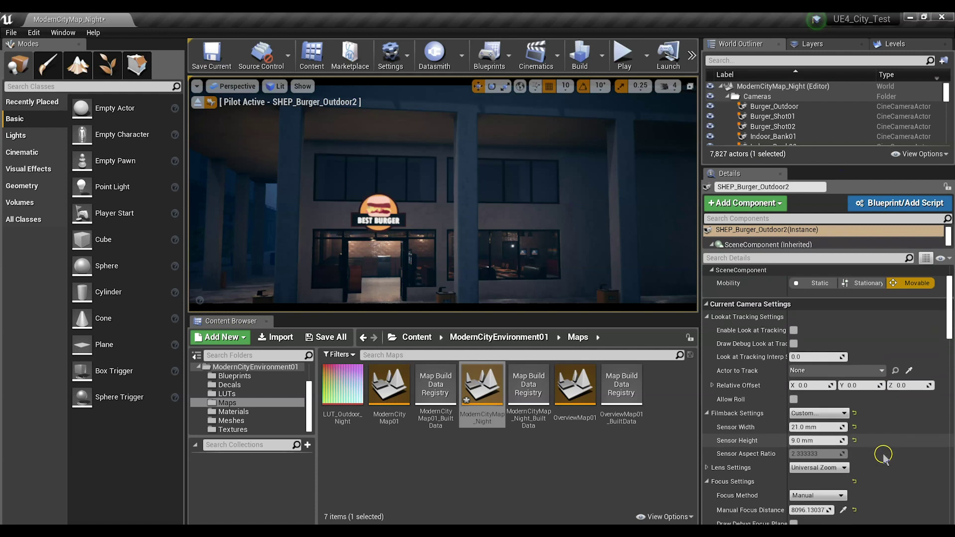
click(825, 414)
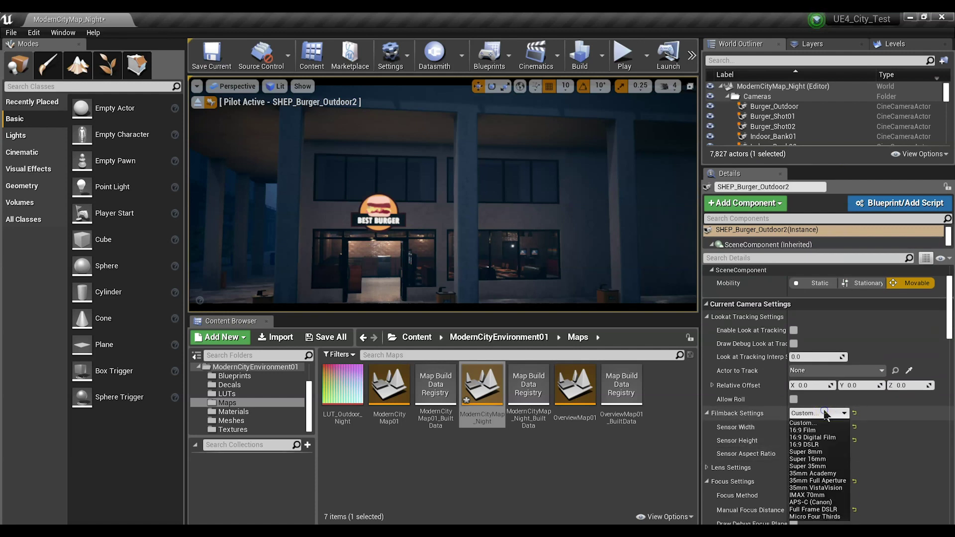
click(891, 405)
click(841, 419)
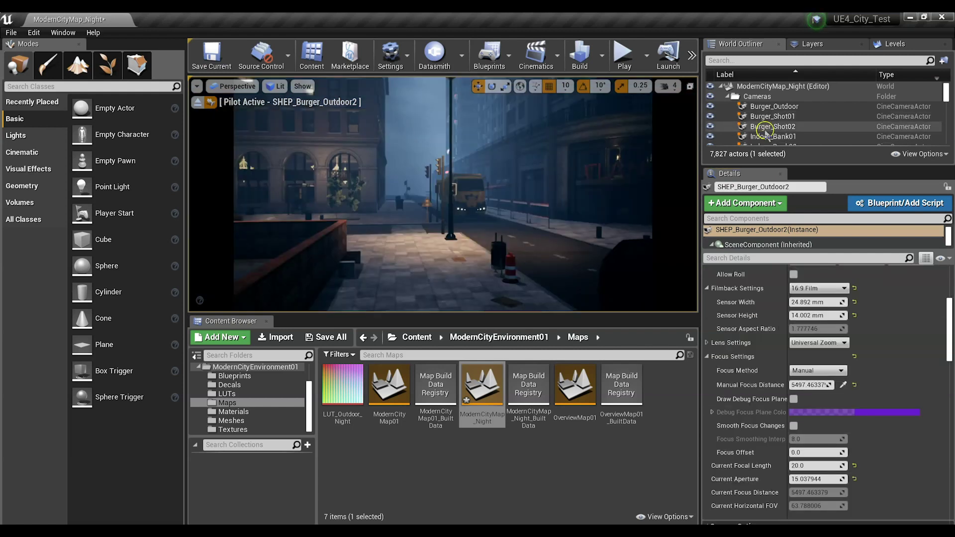
Enlarge the World Outliner's actor list and search it for "sh".
click(803, 164)
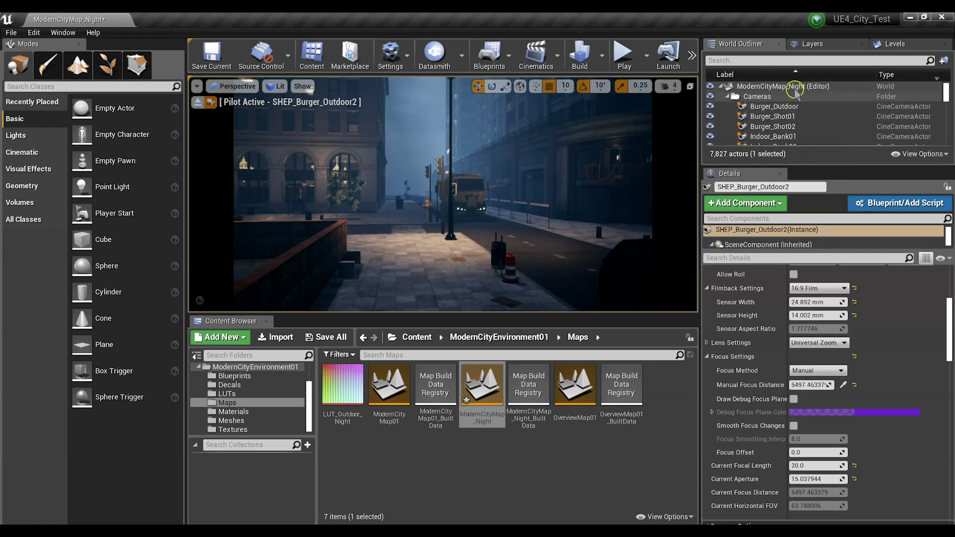
drag(834, 167, 840, 348)
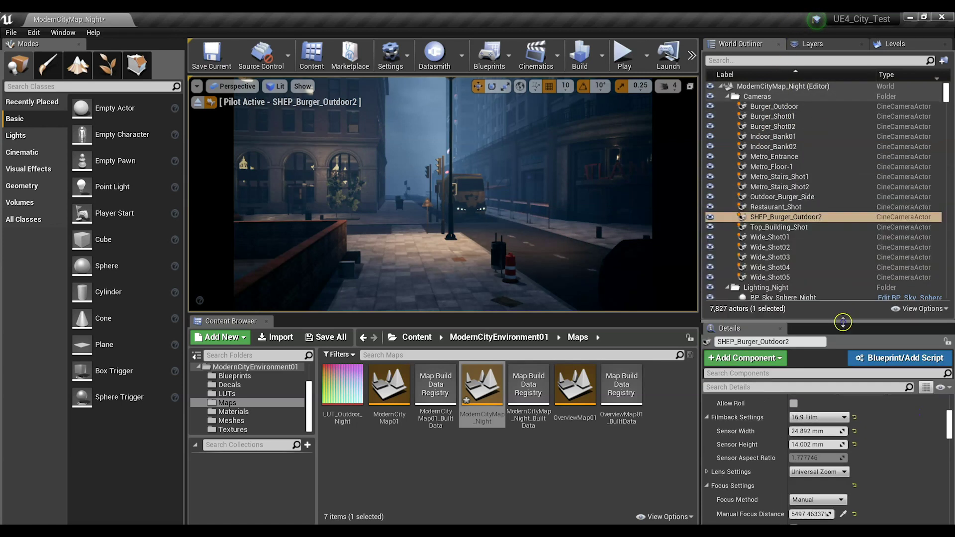
scroll(813, 209, down, 20)
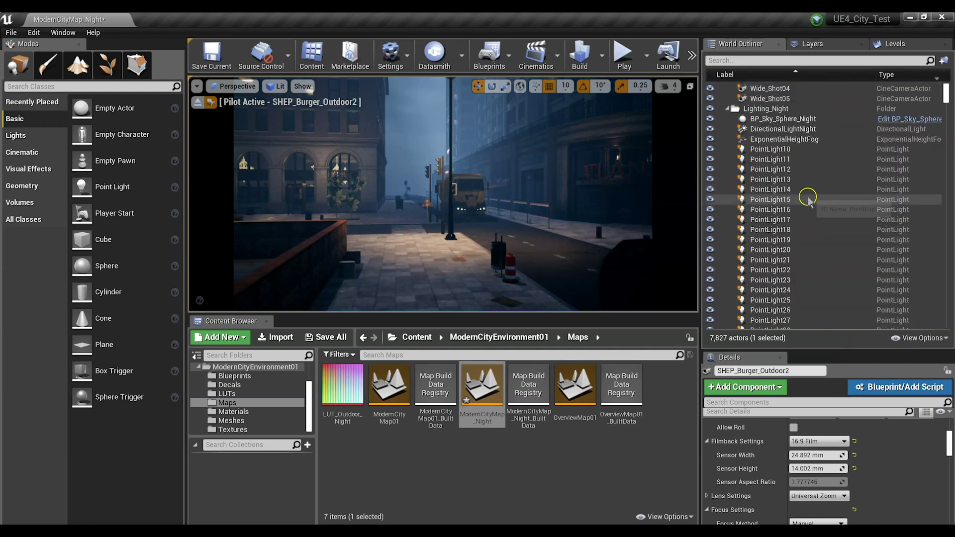
click(774, 63)
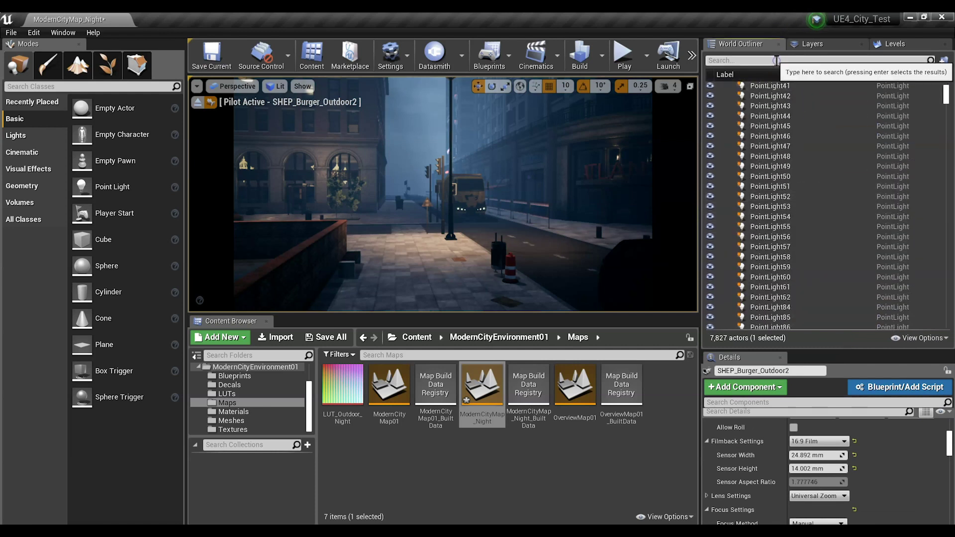
text(she)
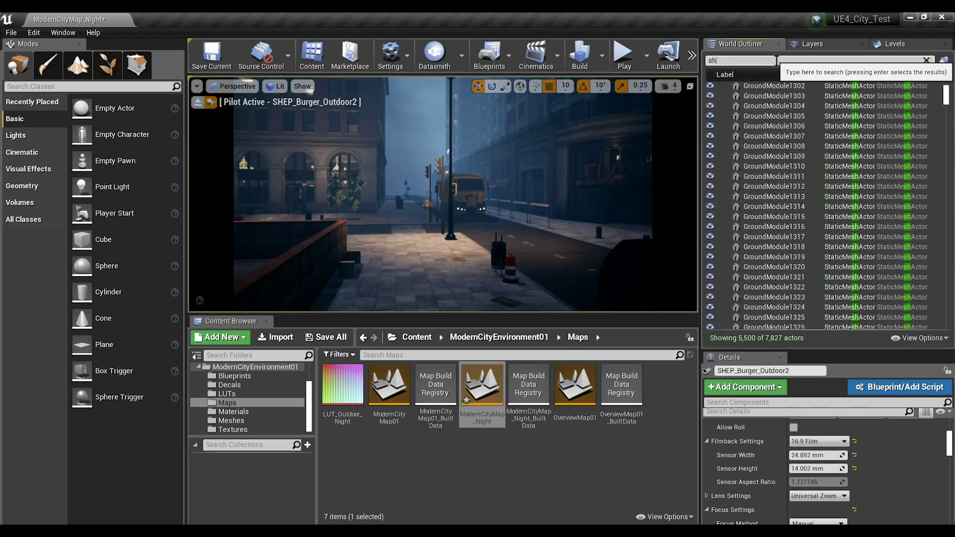
Search the World Outliner for "cam" instead to list the cameras, and clear the search.
click(774, 58)
key(BackSpace)
key(BackSpace)
key(BackSpace)
key(BackSpace)
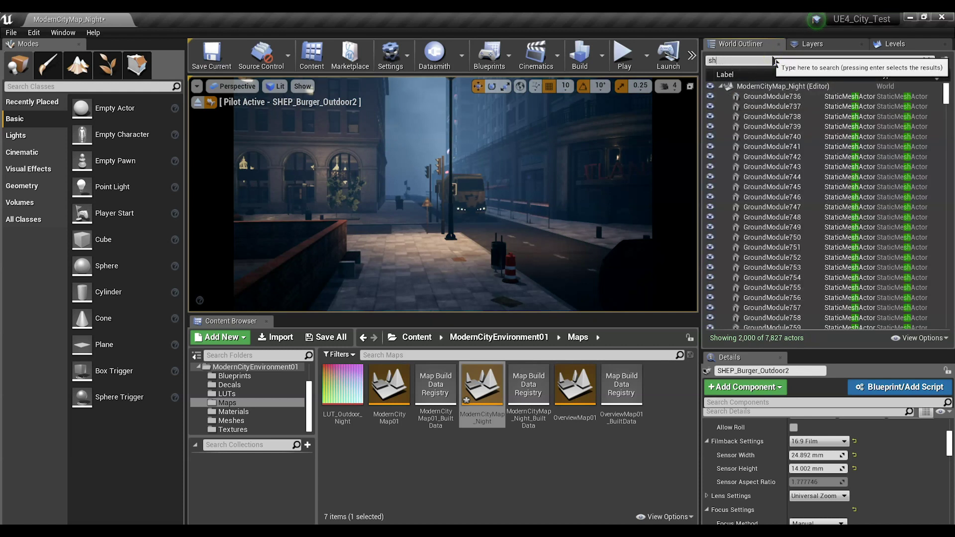
text(cam)
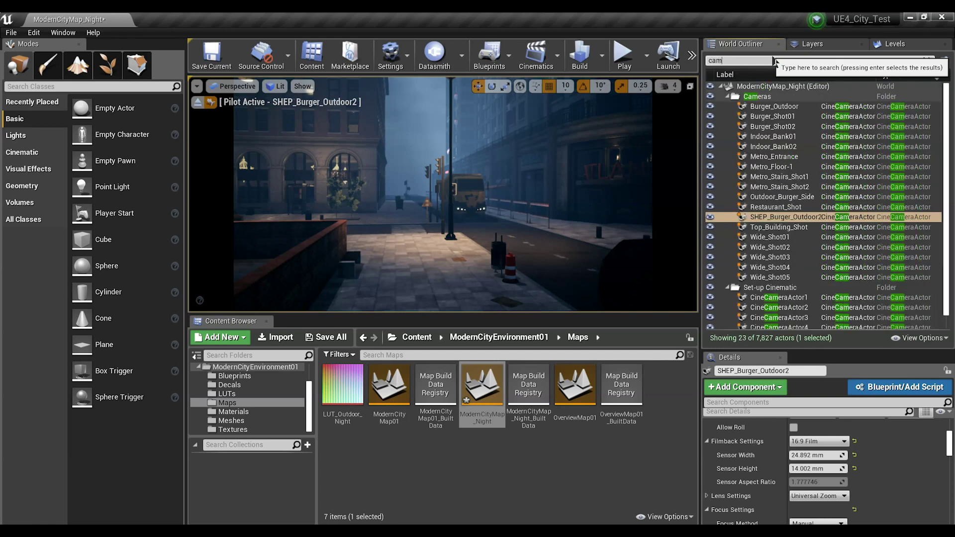
click(789, 144)
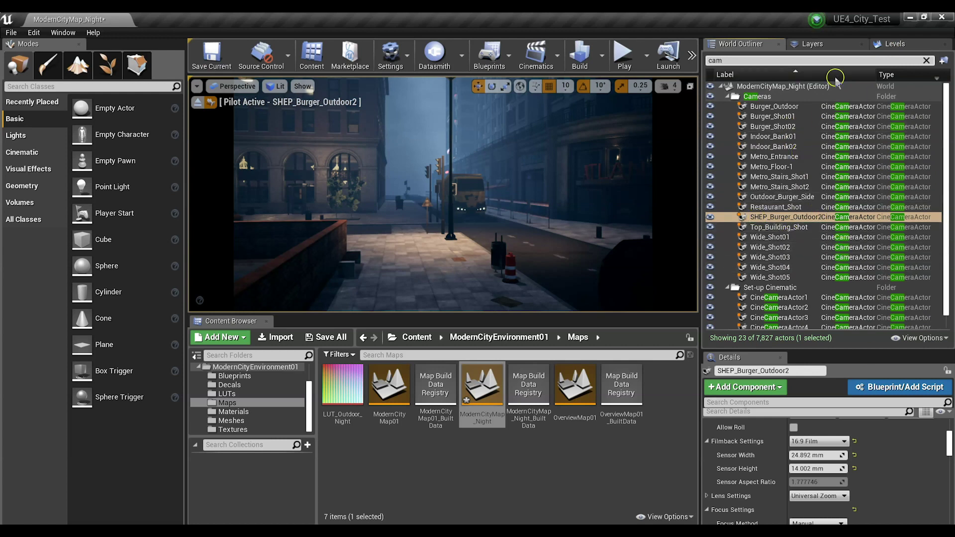
click(926, 60)
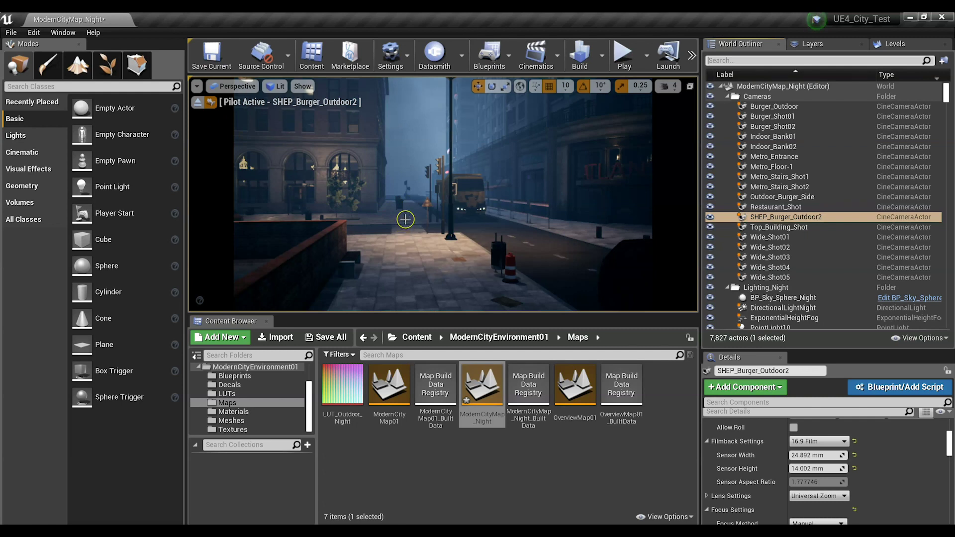
Capture a high resolution screenshot of the camera view with a size multiplier of 1.0.
click(197, 86)
click(197, 87)
click(197, 87)
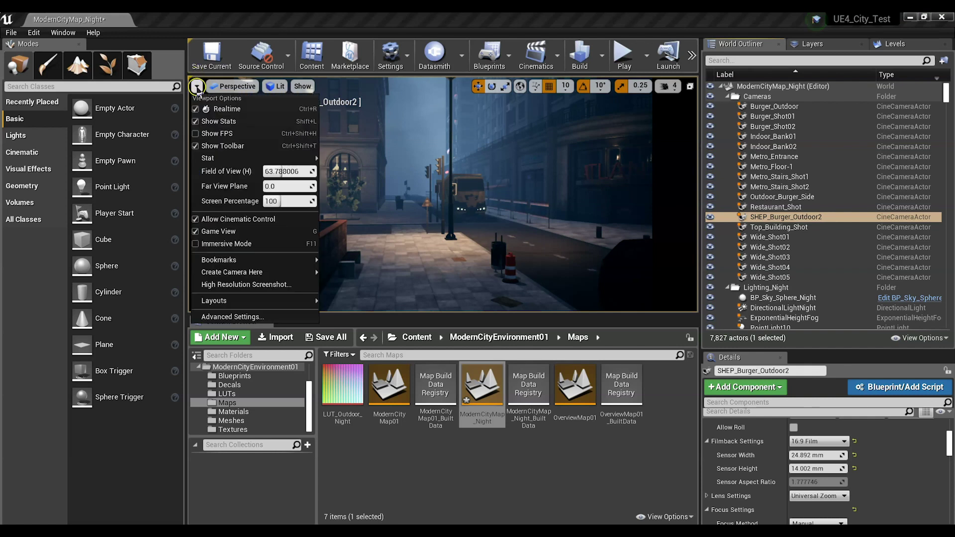
click(237, 284)
click(522, 227)
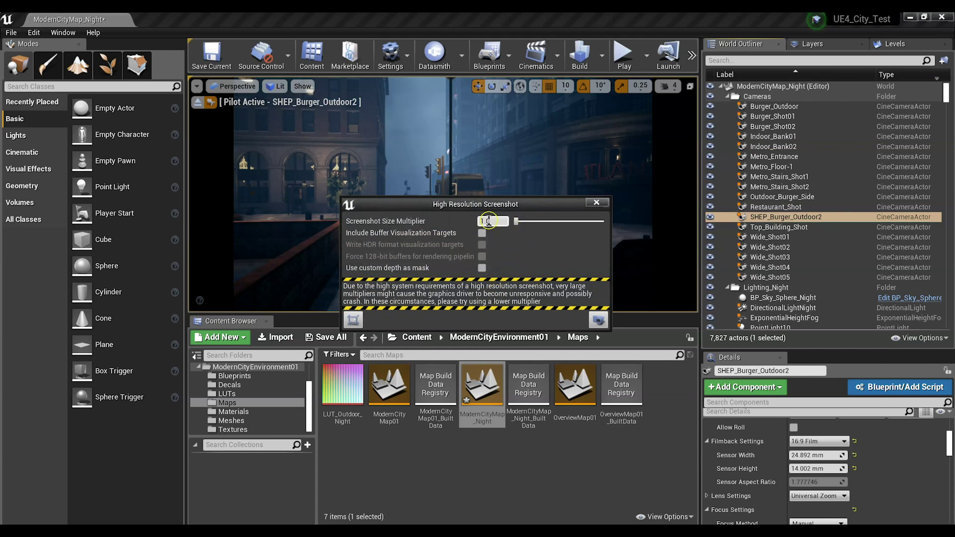
click(600, 320)
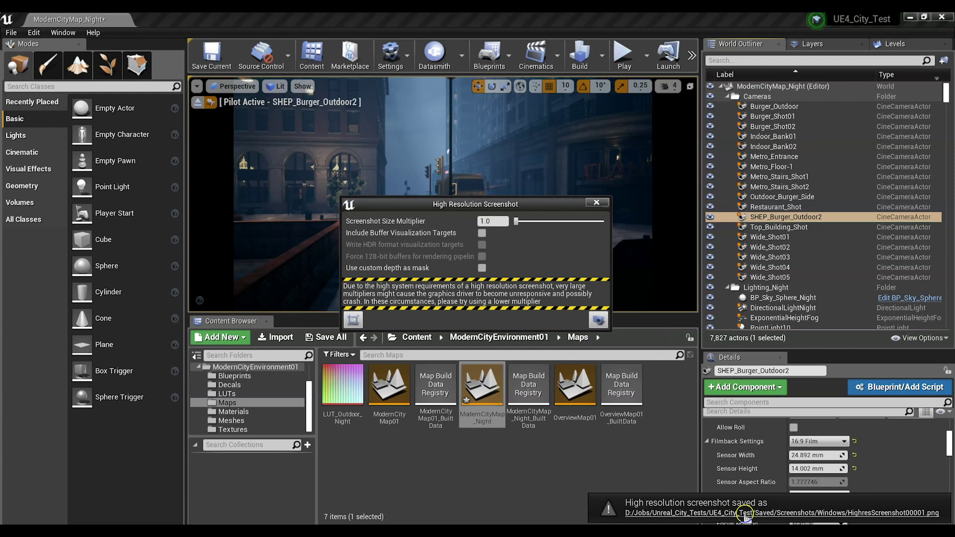
Open the folder of the saved screenshot, enlarge its window to view the image files, and return to the level editor.
click(744, 516)
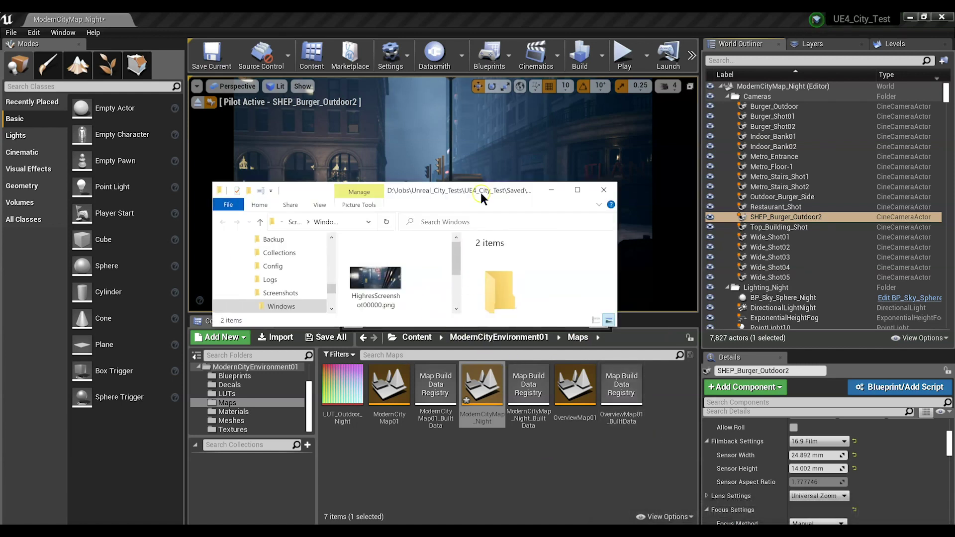
drag(415, 191, 339, 87)
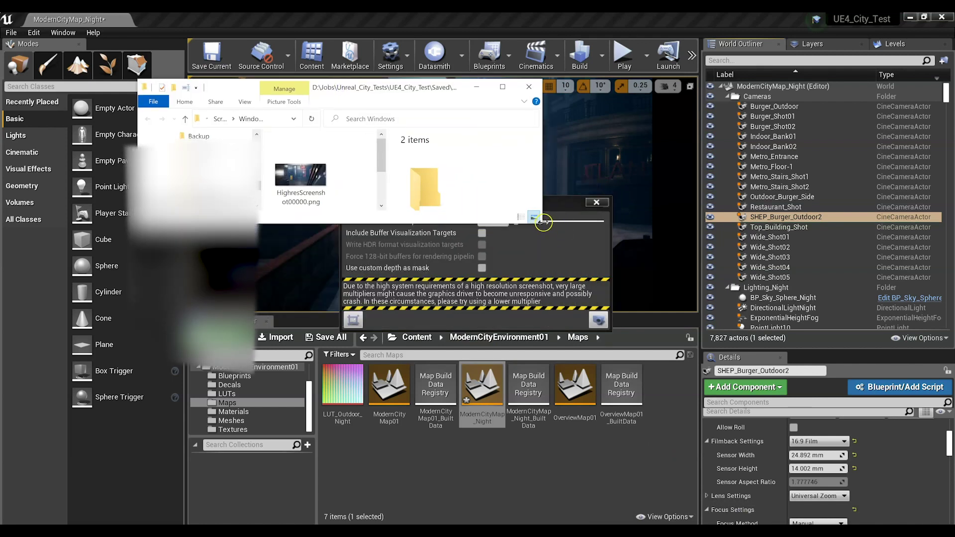
drag(543, 224, 685, 379)
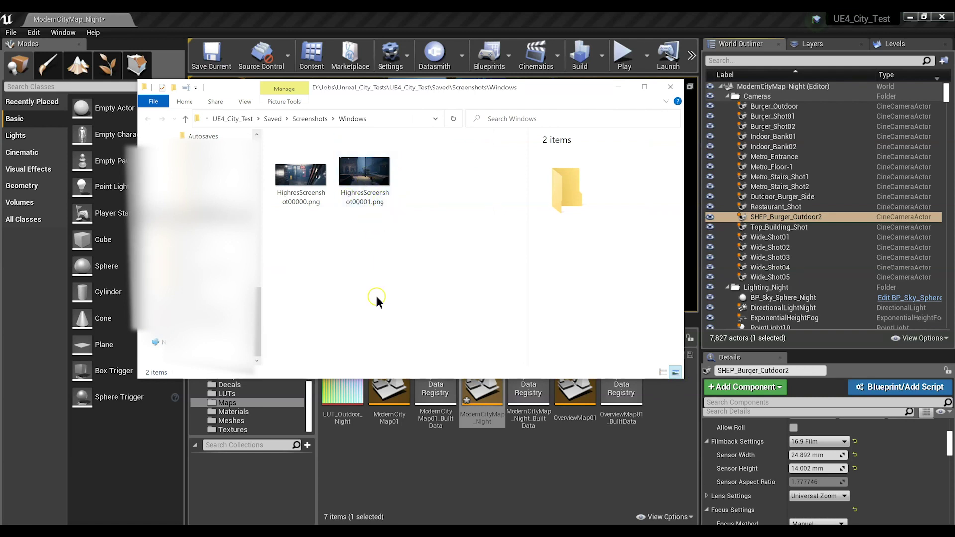
click(668, 512)
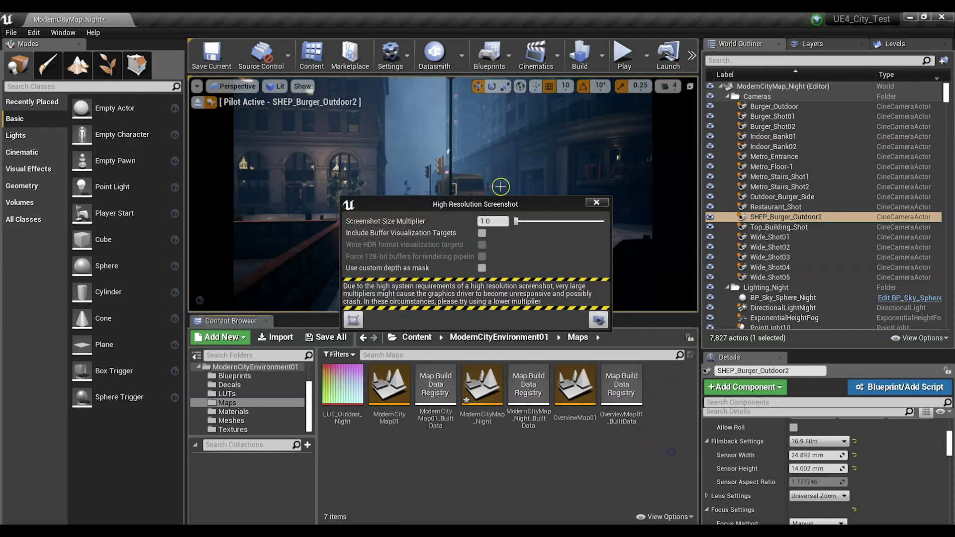
Turn the piloted SHEP_Burger_Outdoor2 camera toward the tree and red car, and capture a high resolution screenshot with size multiplier 1.0.
click(597, 203)
right_drag(546, 193, 528, 194)
click(196, 86)
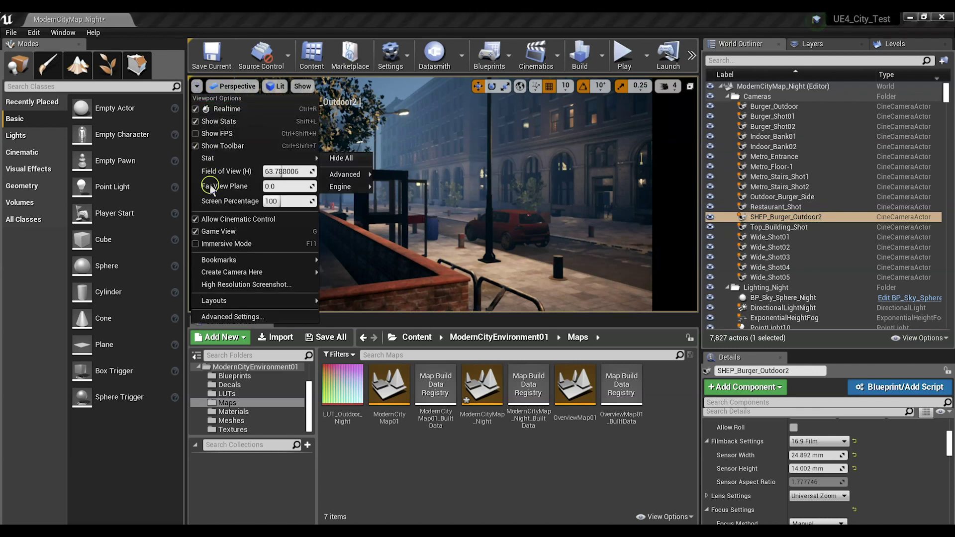
click(234, 285)
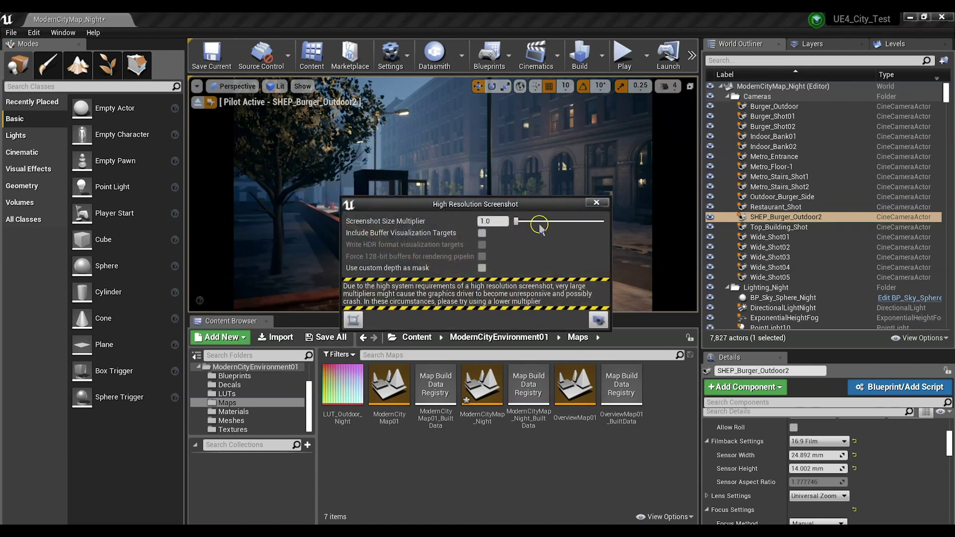
click(598, 319)
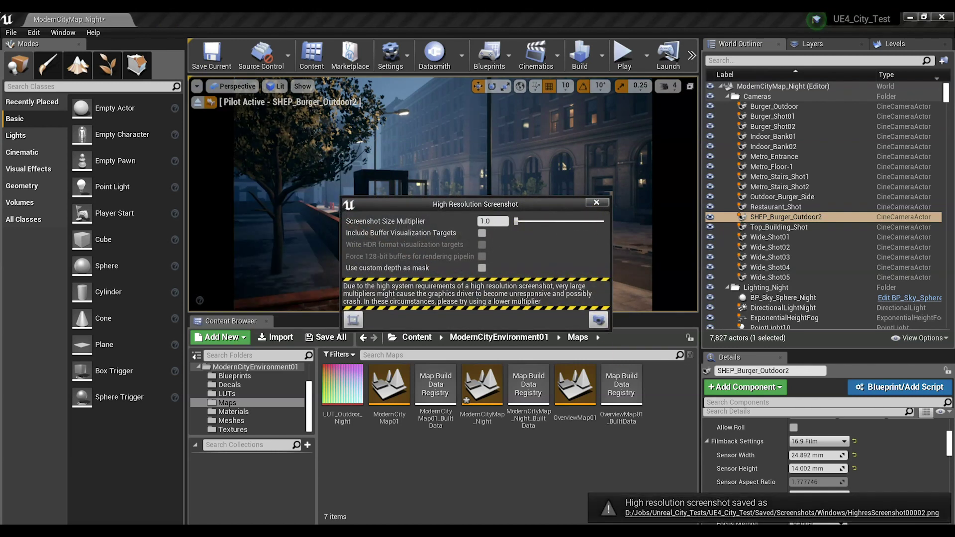
Open the folder of the saved screenshot and view HighresScreenshot00002.png.
click(843, 513)
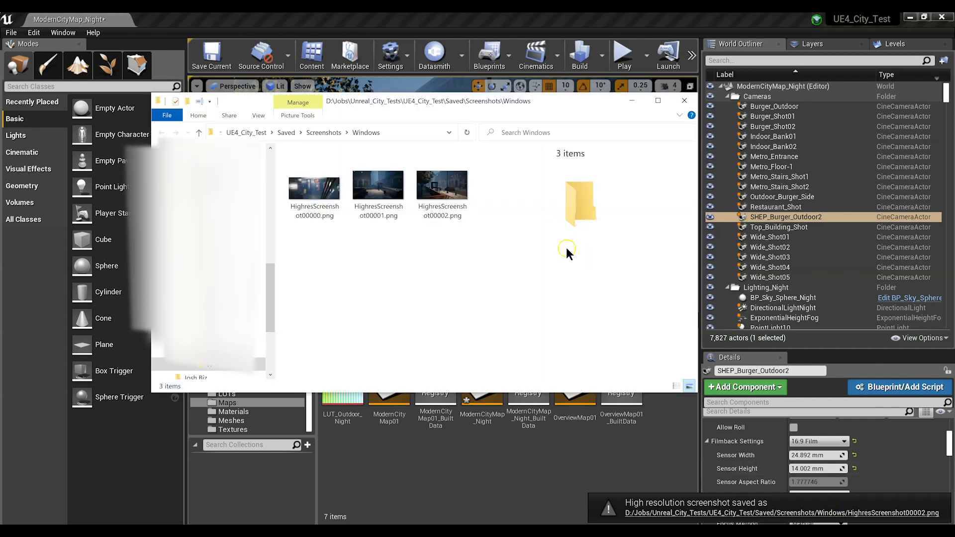
click(433, 189)
double_click(432, 189)
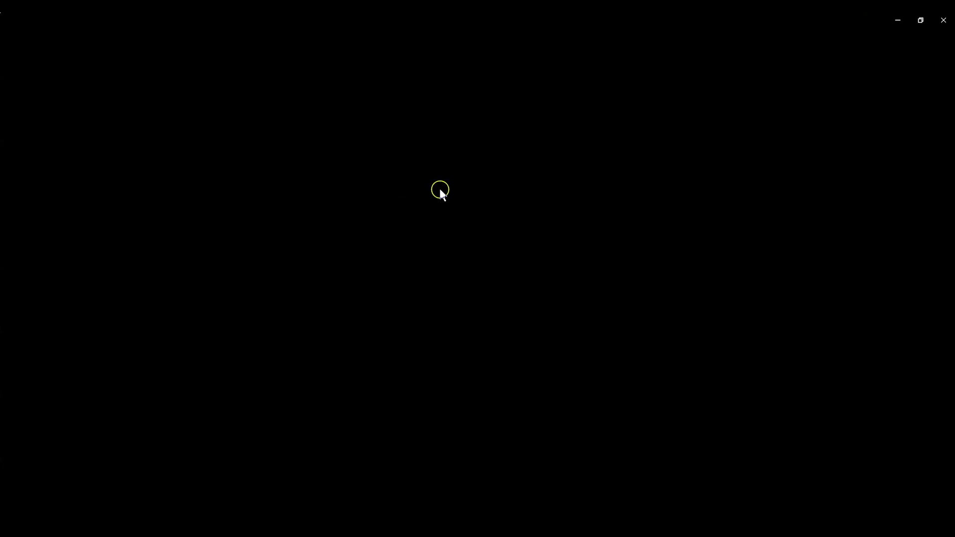
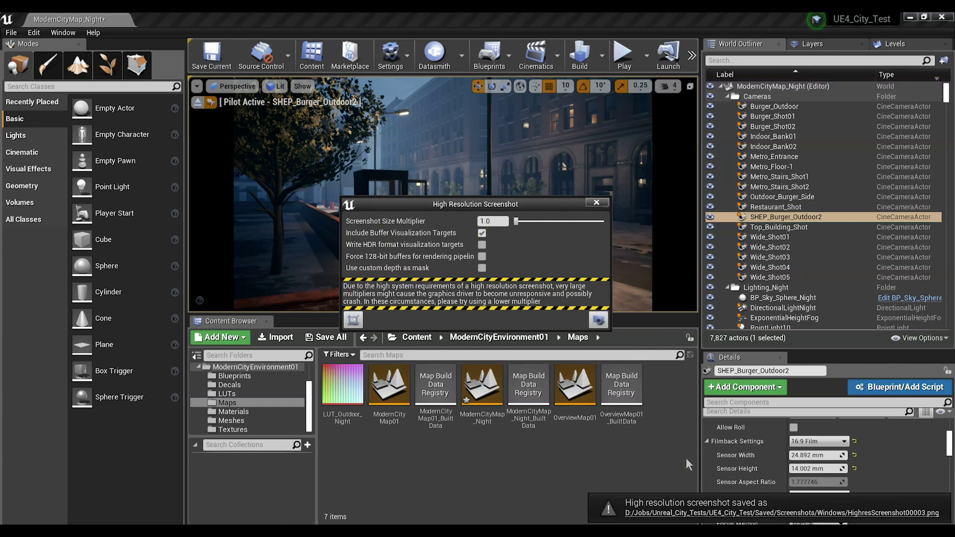
Reopen the screenshots folder after the buffer visualization capture and open HighresScreenshot00002.png in the image viewer.
click(740, 512)
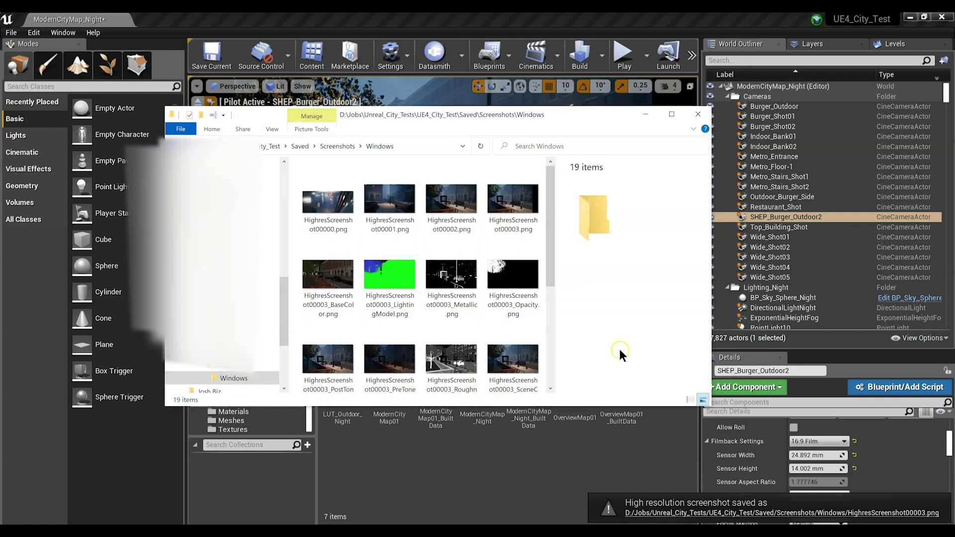
click(443, 209)
double_click(442, 209)
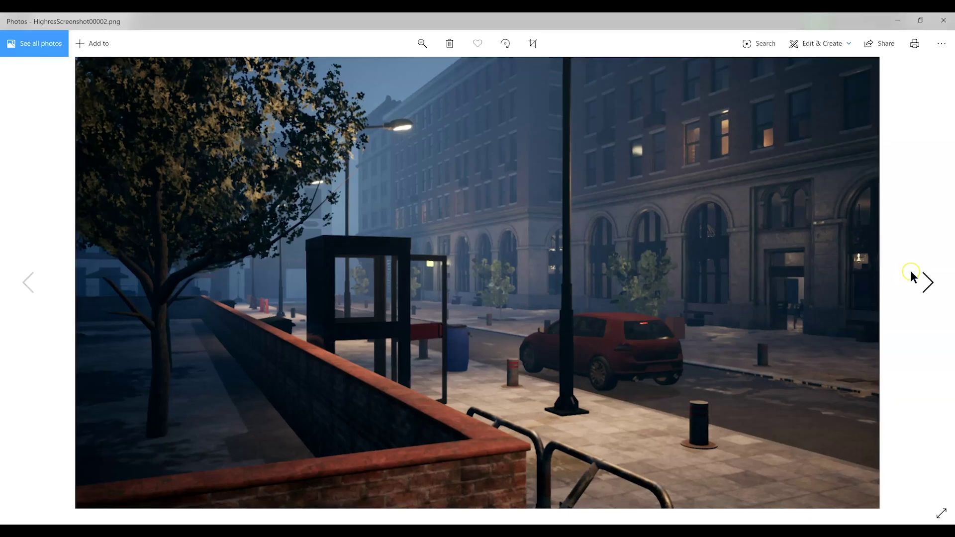
Page through the HighresScreenshot00003 buffer images one by one, from the main image and BaseColor to WorldNormal.
click(928, 286)
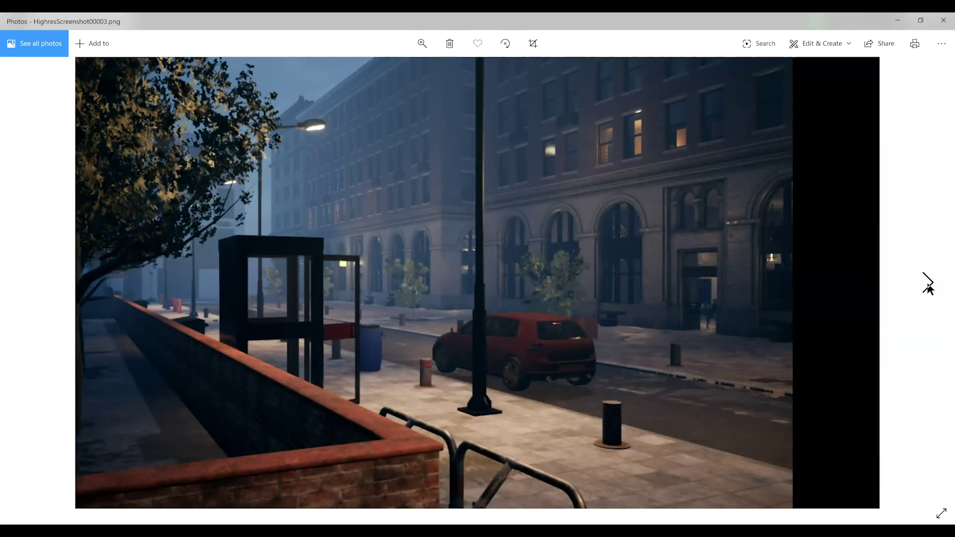
click(928, 287)
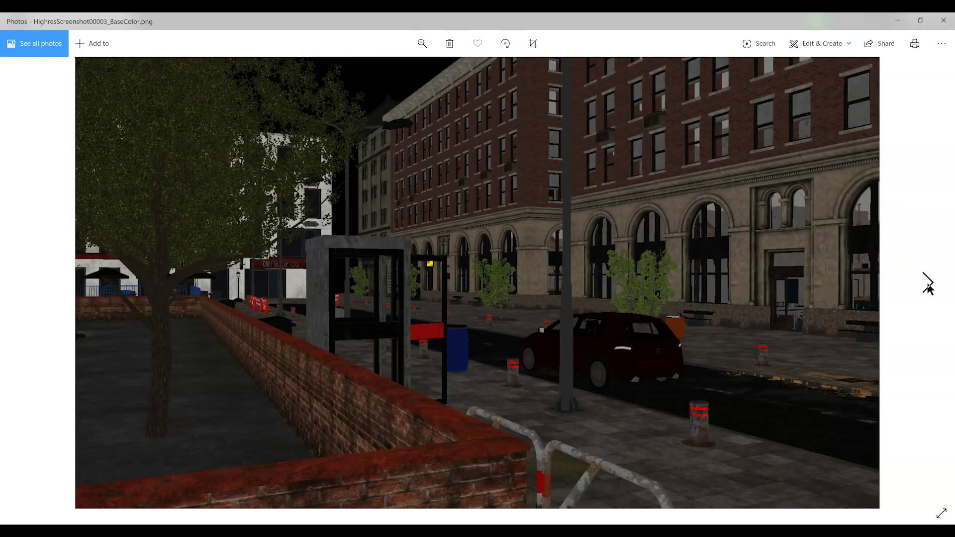
click(928, 286)
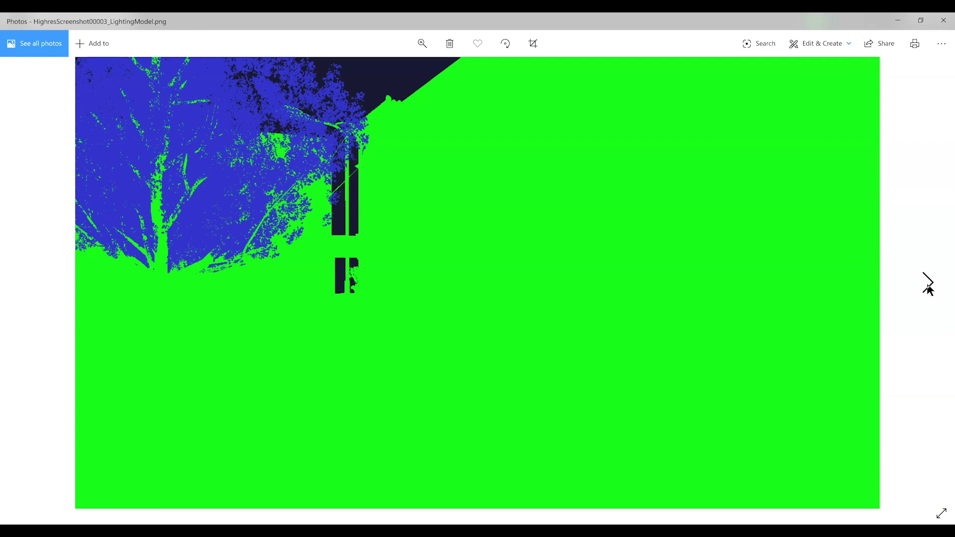
click(928, 287)
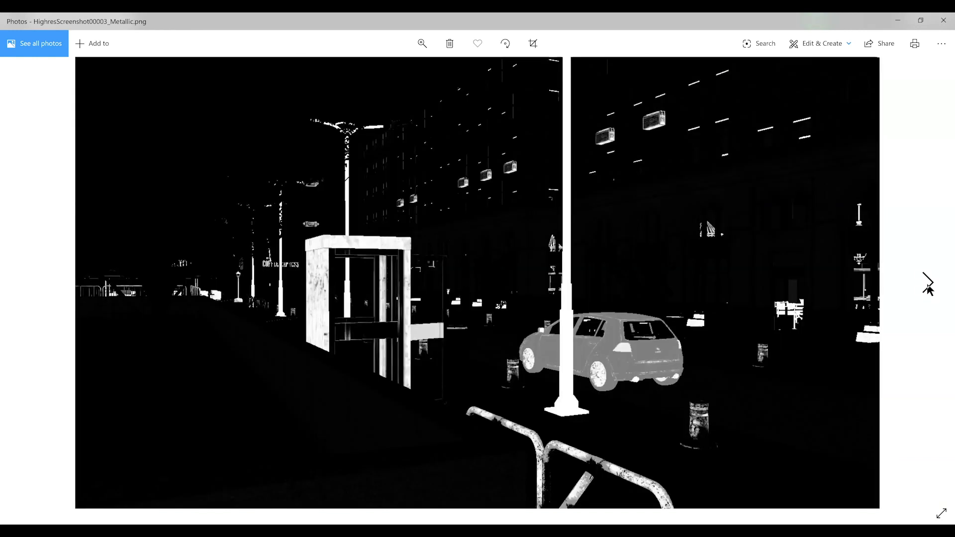
click(928, 287)
click(928, 287)
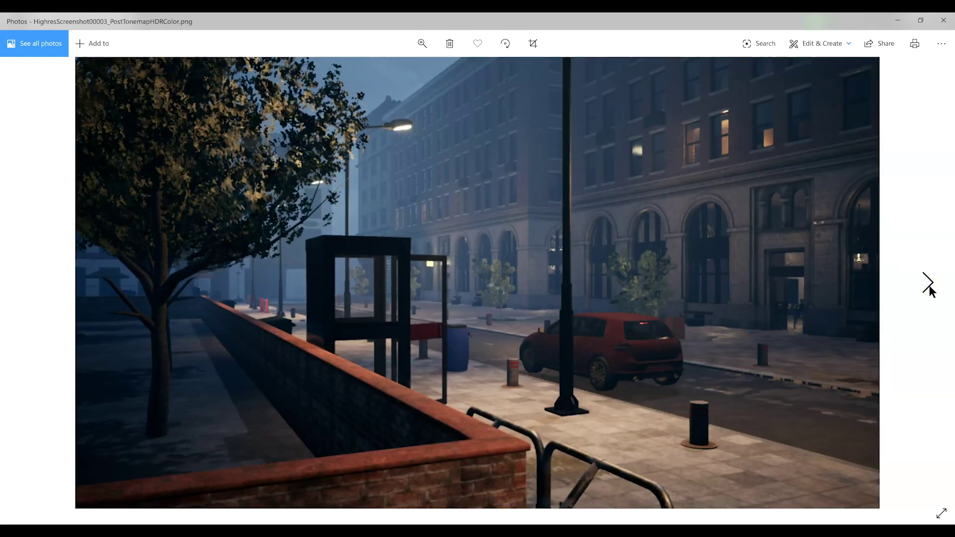
click(928, 287)
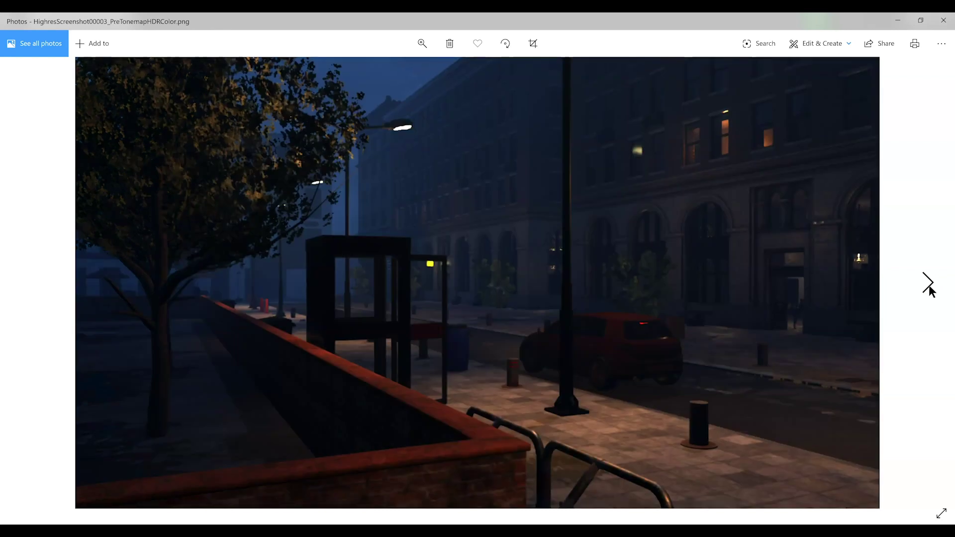
click(928, 287)
click(928, 287)
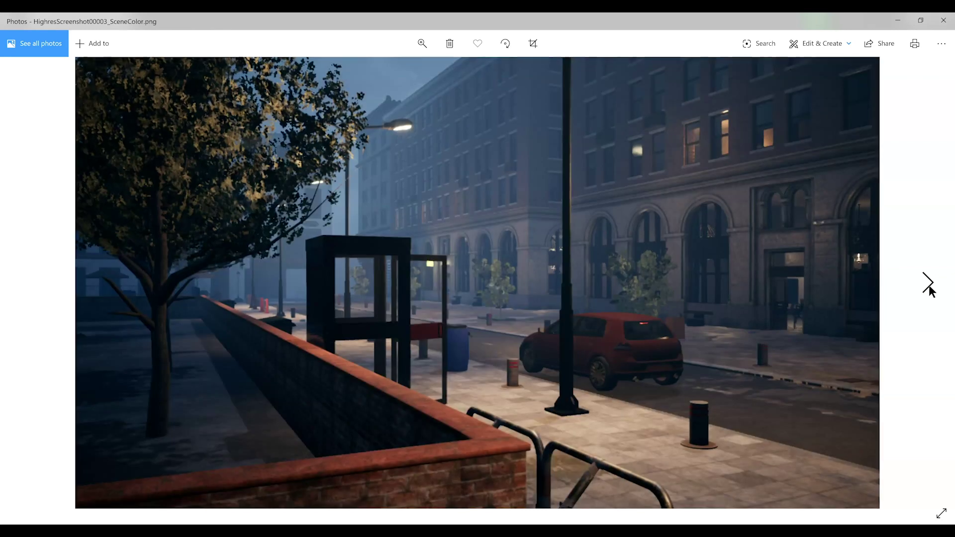
click(928, 287)
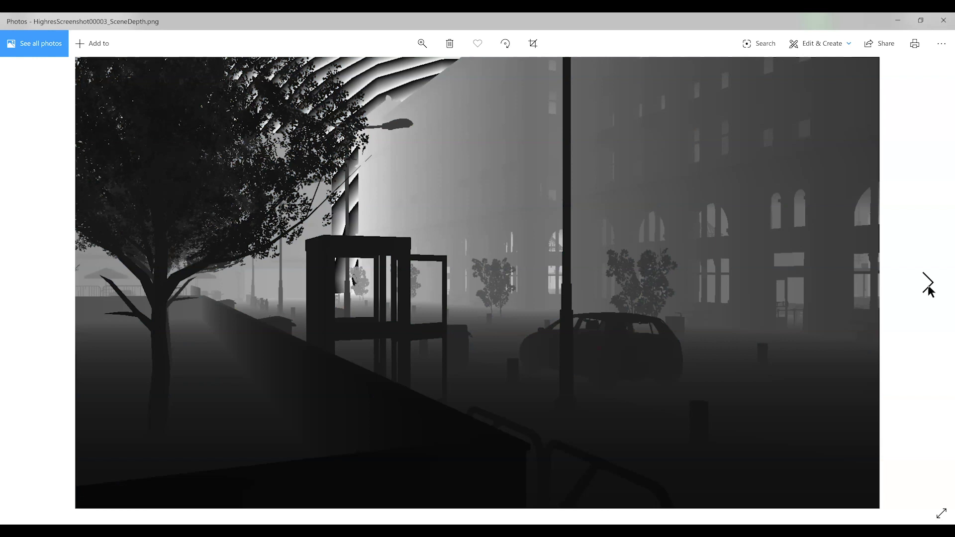
click(928, 288)
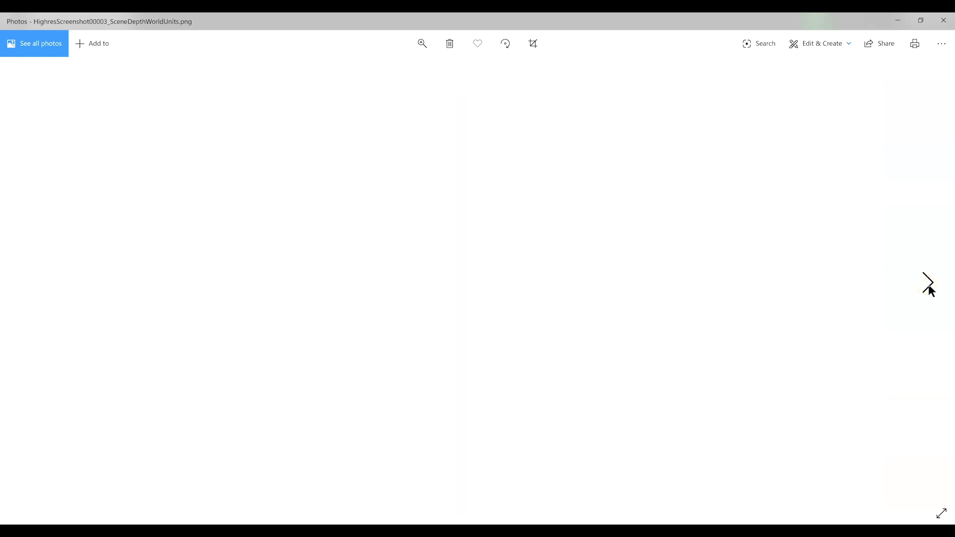
click(928, 286)
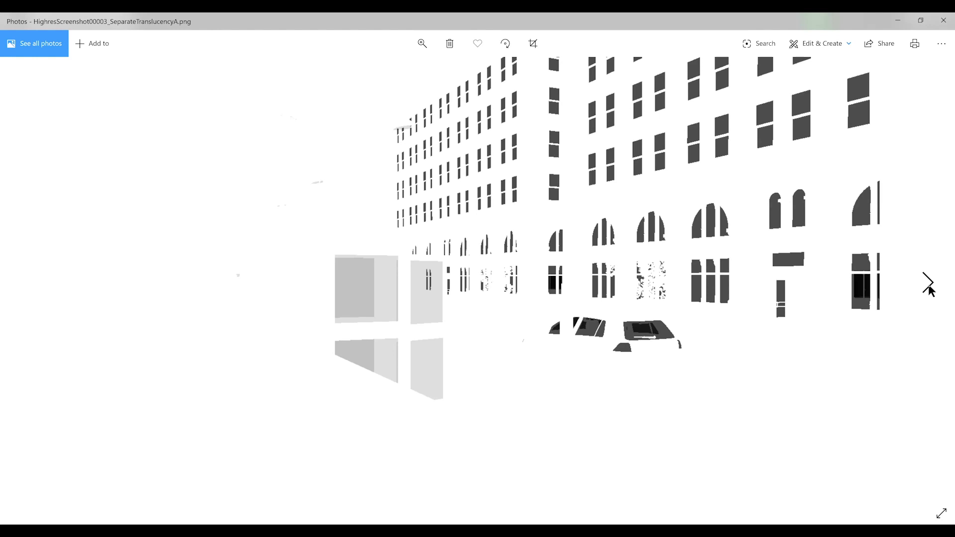
click(928, 287)
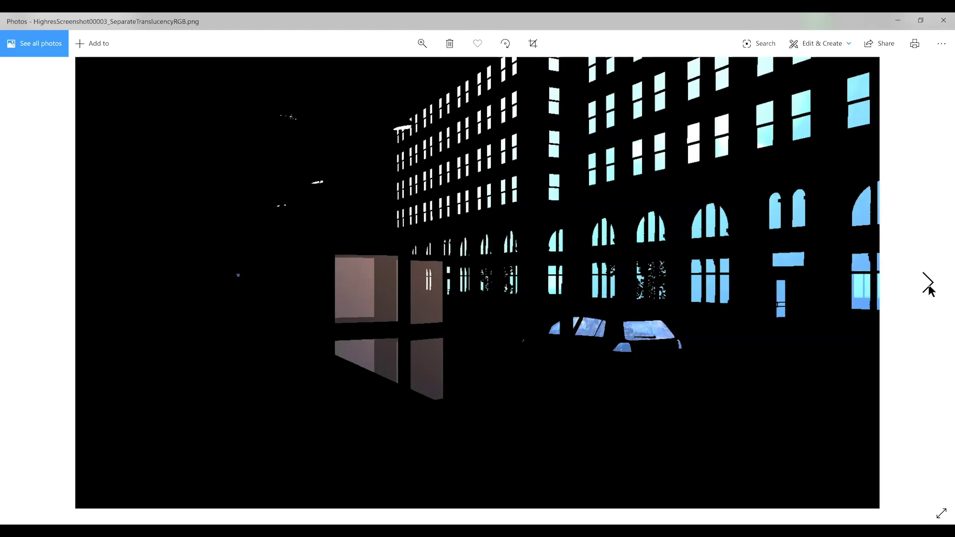
click(928, 286)
click(928, 287)
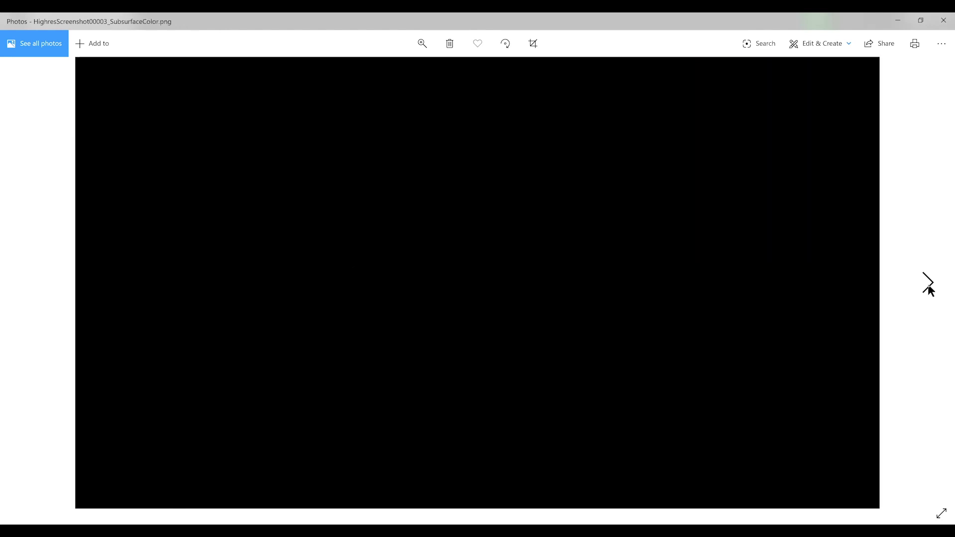
click(928, 287)
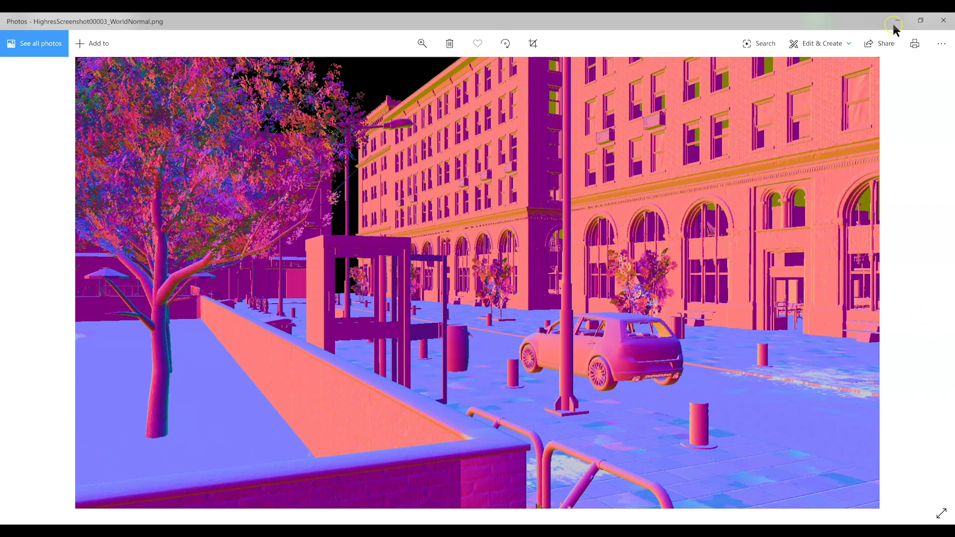
Close the image viewer and the screenshots folder, and dismiss the High Resolution Screenshot dialog.
click(943, 20)
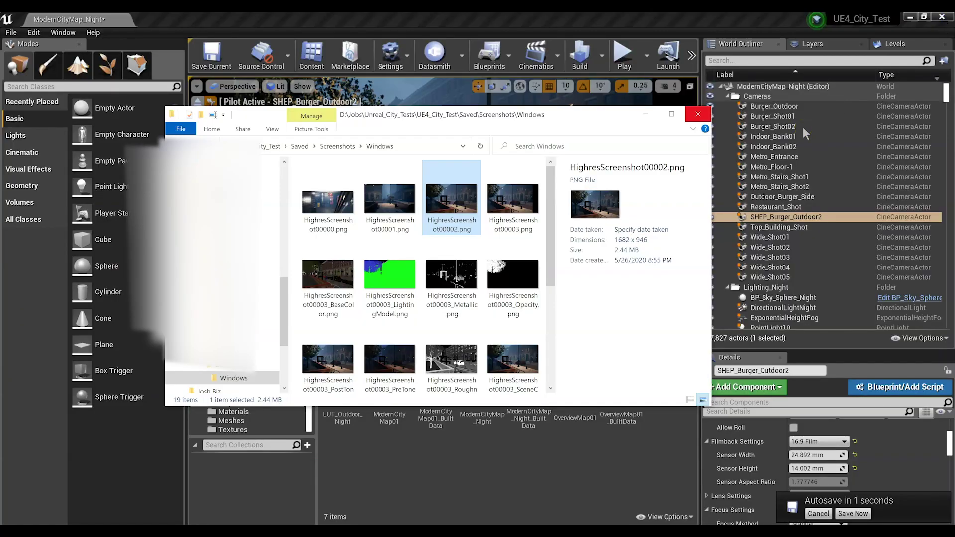
click(699, 114)
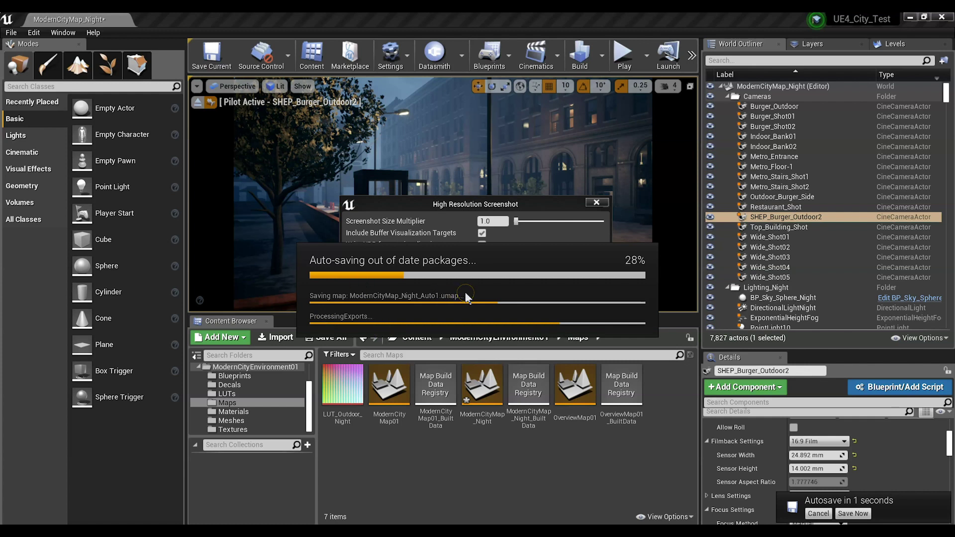
click(448, 297)
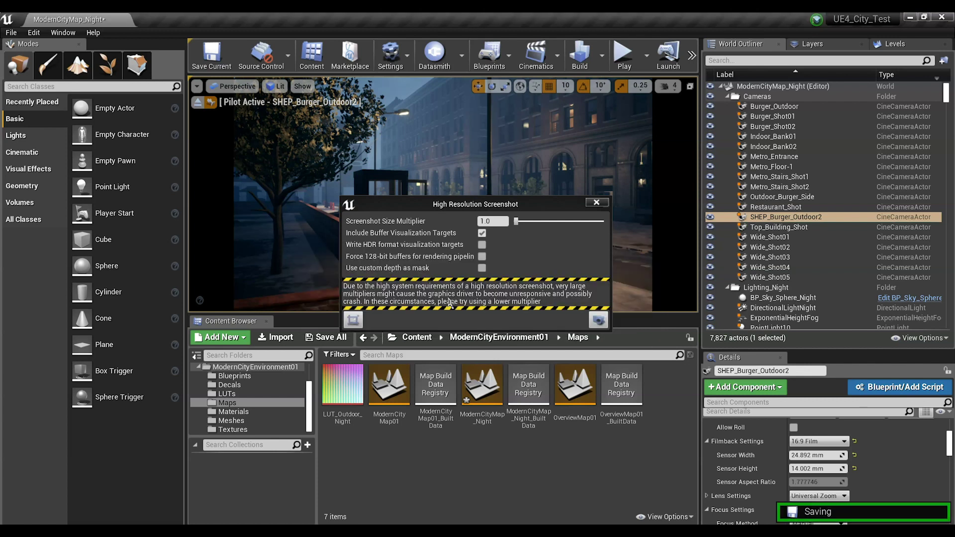
click(492, 253)
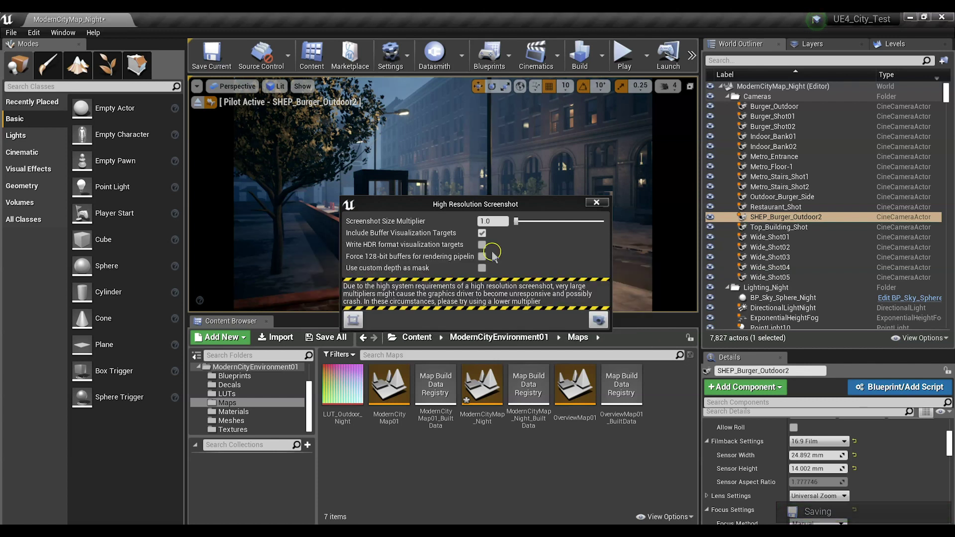
click(596, 203)
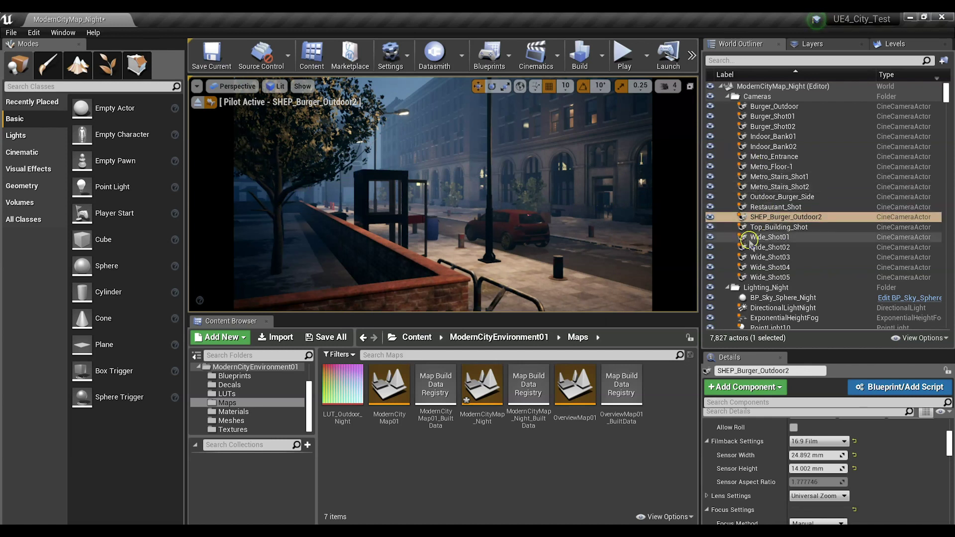
Stop piloting SHEP_Burger_Outdoor2 and pilot the Metro_Stairs_Shot2 camera instead.
click(758, 188)
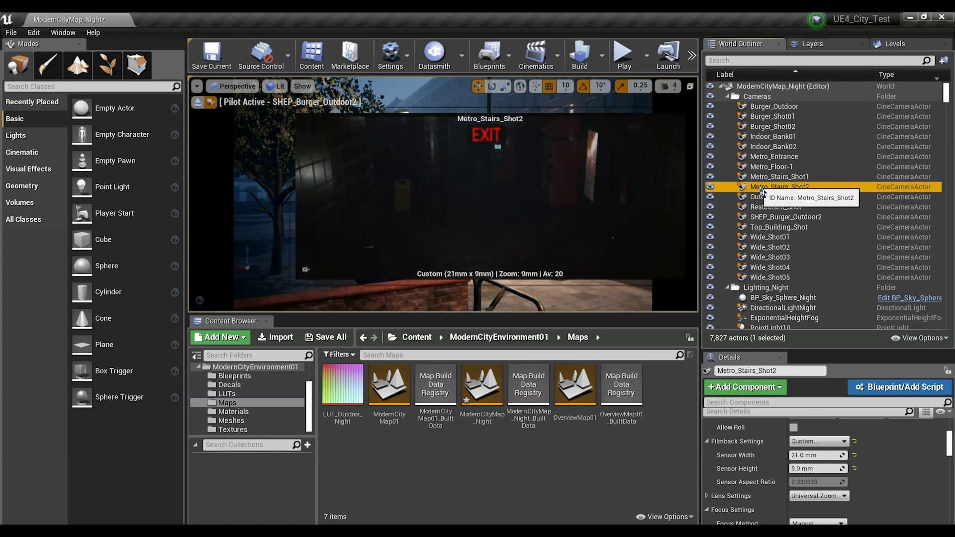
click(239, 101)
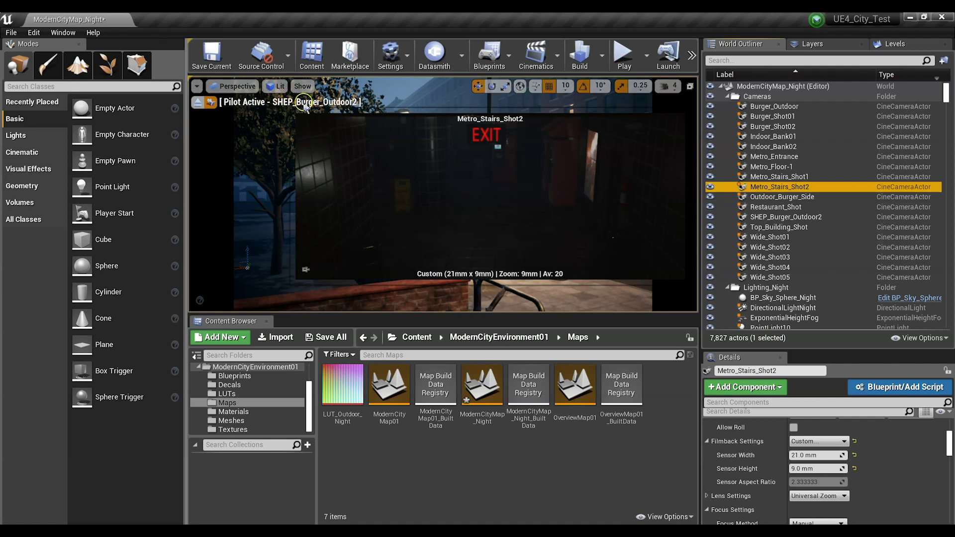
click(198, 103)
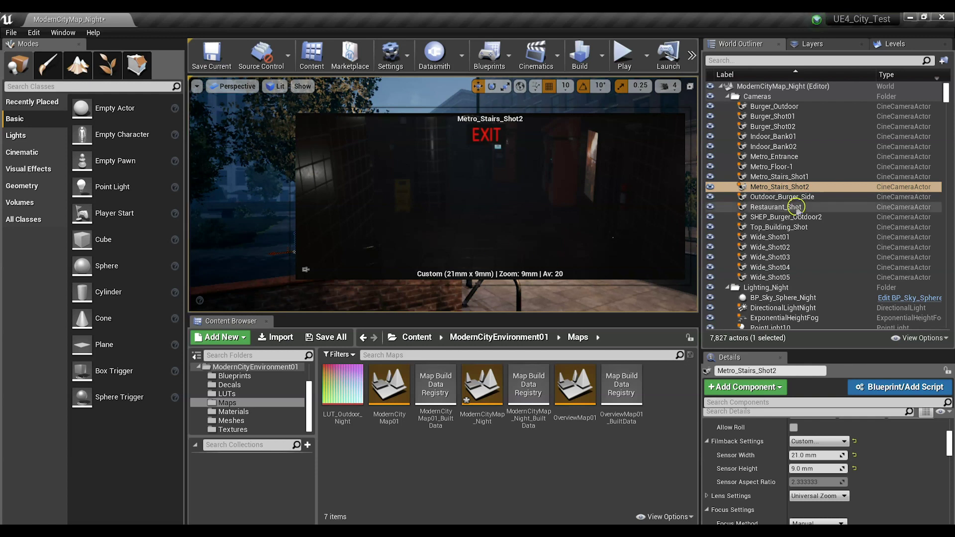
right_click(748, 188)
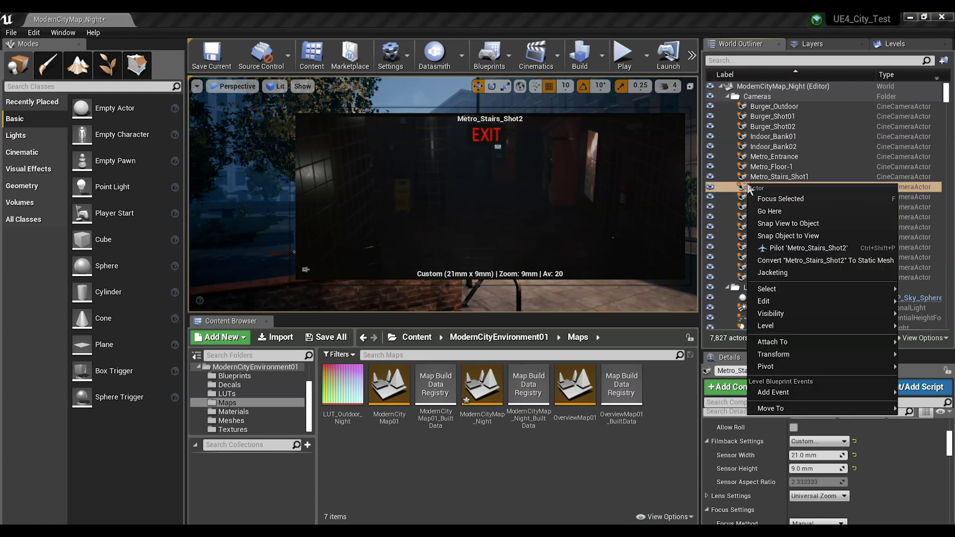
click(774, 248)
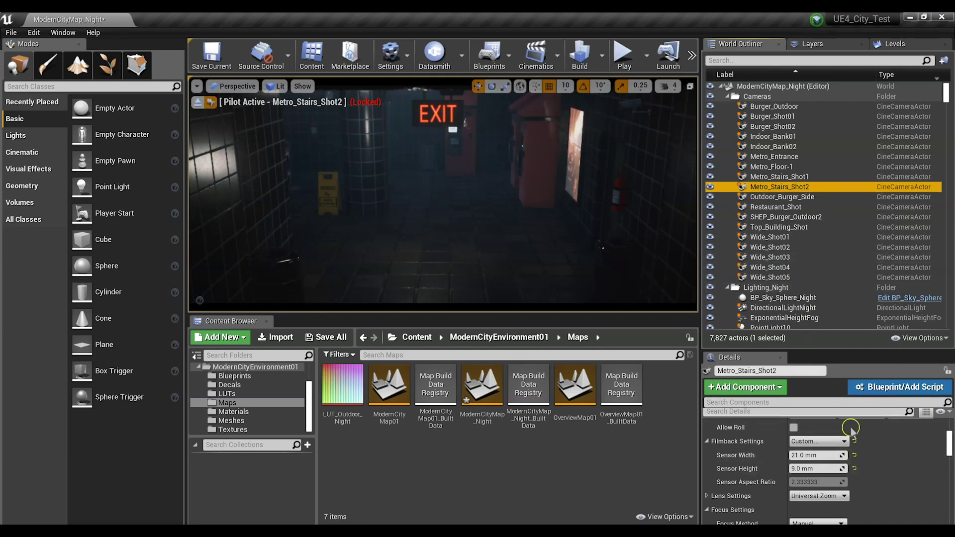
Turn off Lock Actor Movement for the Metro_Stairs_Shot2 camera and reframe its view of the exit sign.
right_click(785, 189)
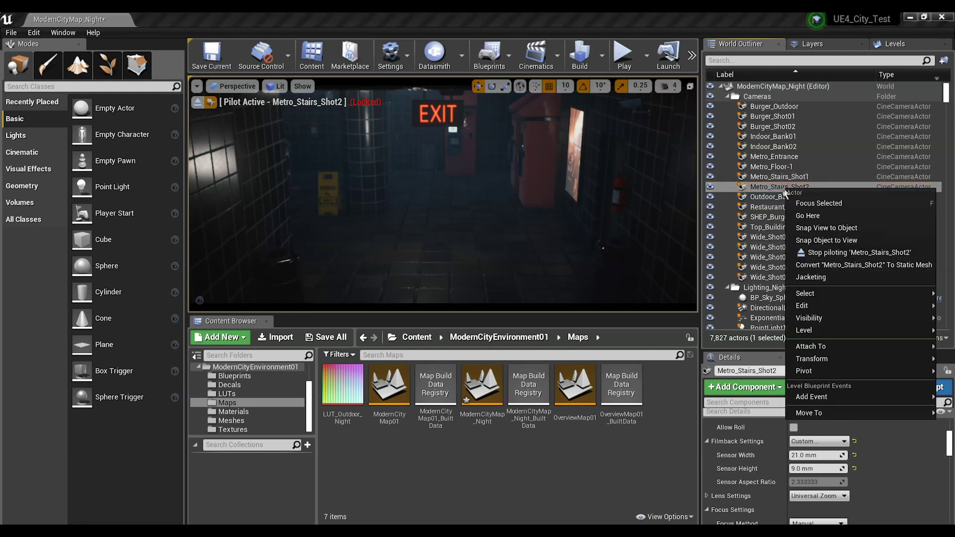
mouse_move(809, 359)
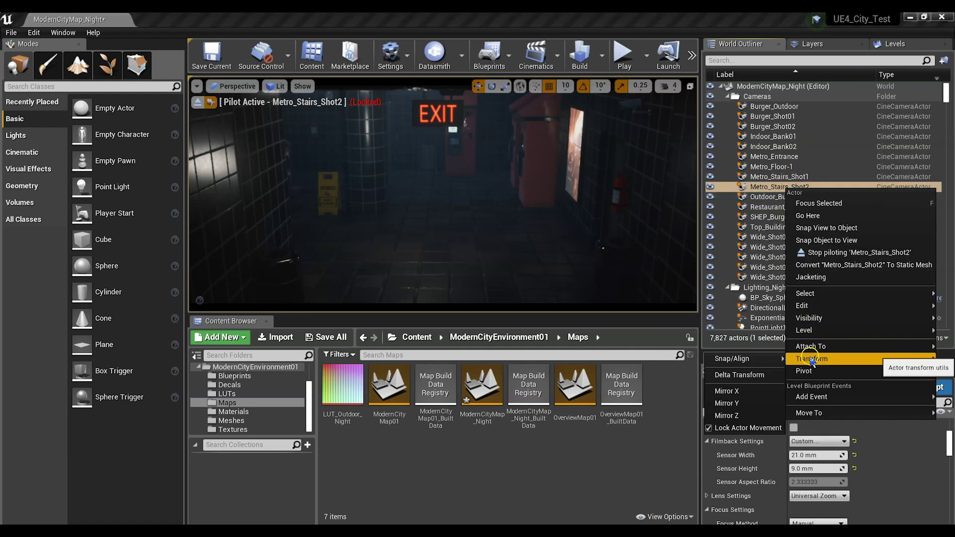
click(708, 428)
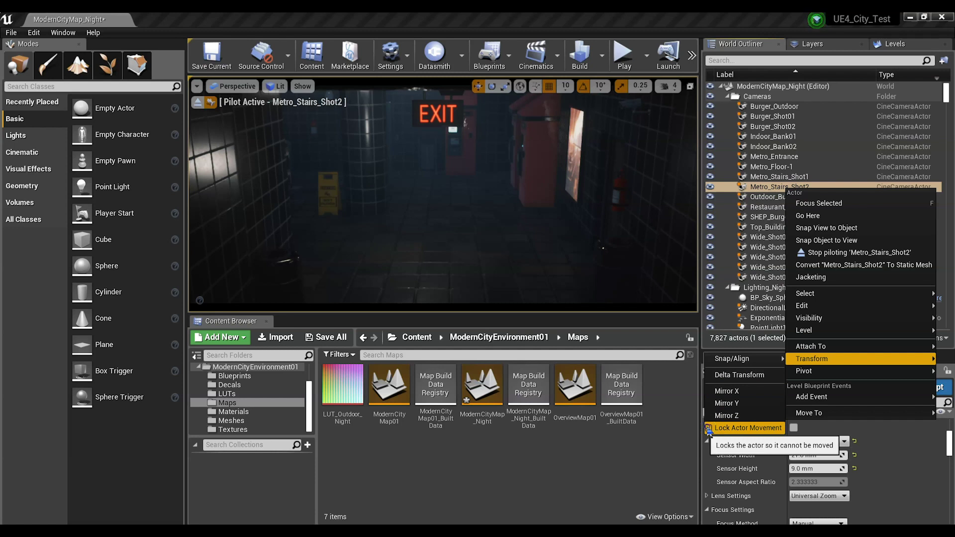
right_drag(509, 170, 510, 170)
Brighten the viewport by setting its EV100 exposure to about -2.33.
click(277, 87)
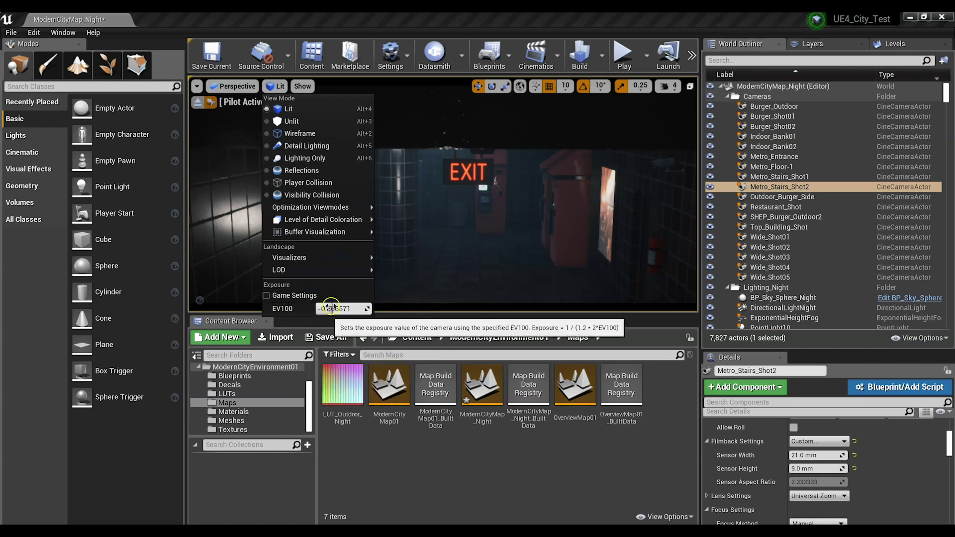
drag(331, 307, 329, 308)
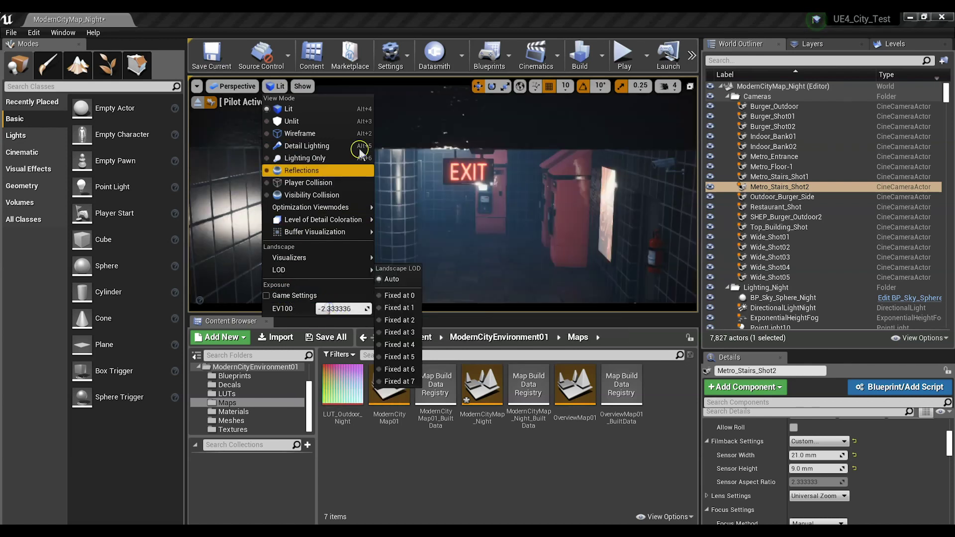
click(384, 78)
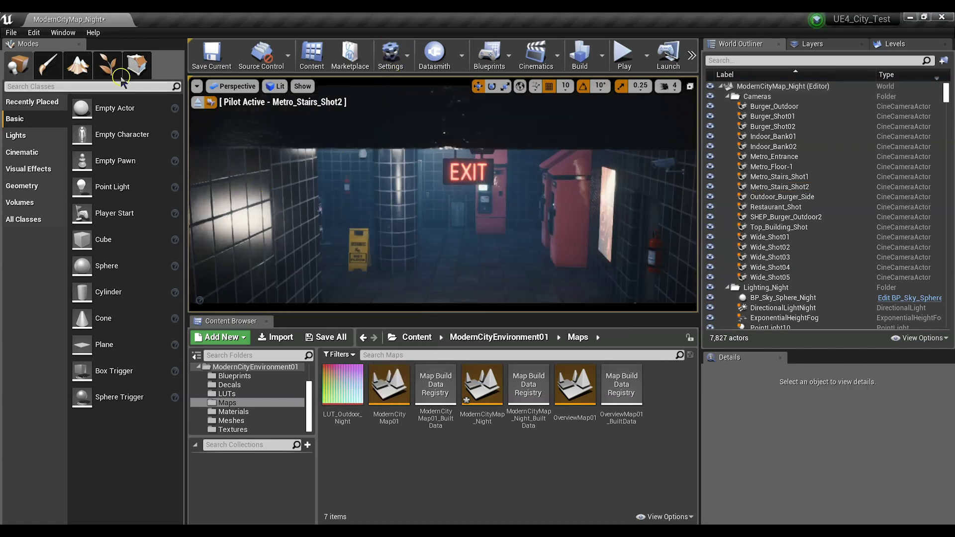
Place a point light in the metro corridor near the exit sign and rename it Shep_PointLight.
drag(83, 188, 433, 228)
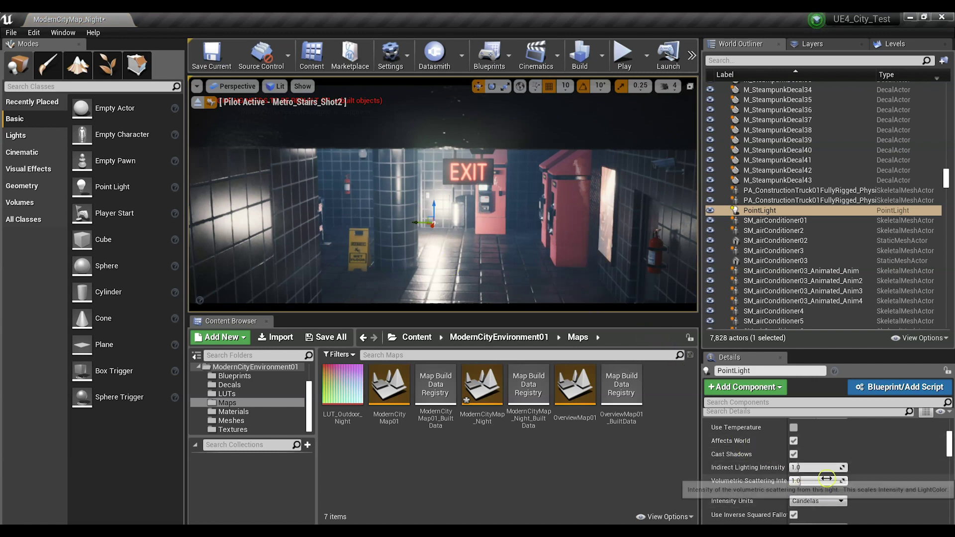
click(744, 371)
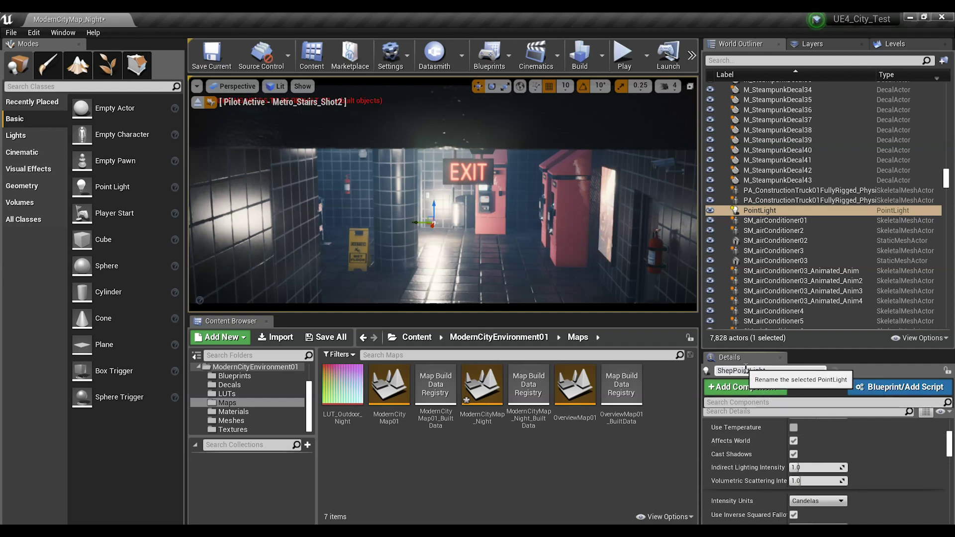
text(Shep_)
click(768, 387)
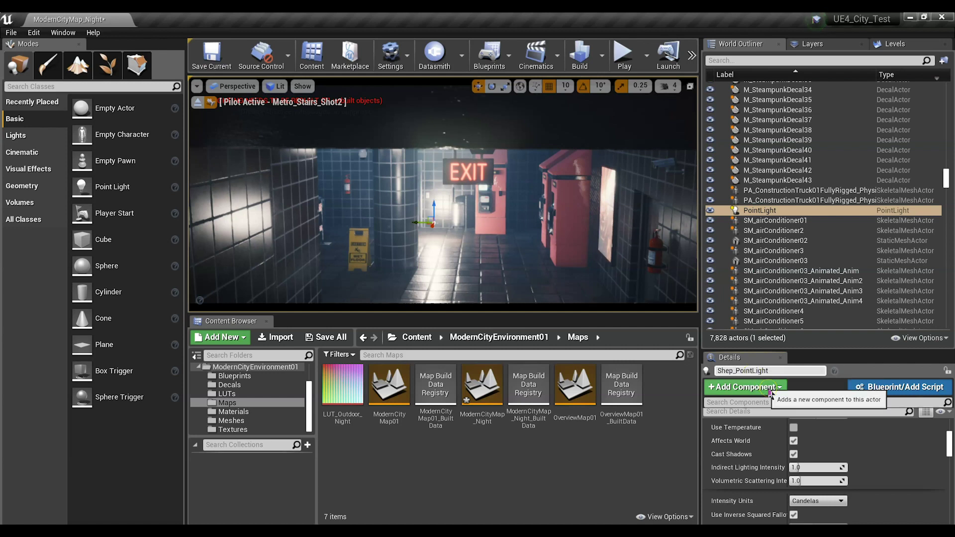
Reduce the point light's intensity to about 3.08 cd and move the light across the corridor to the tiled wall beside the wet floor sign.
scroll(877, 460, up, 5)
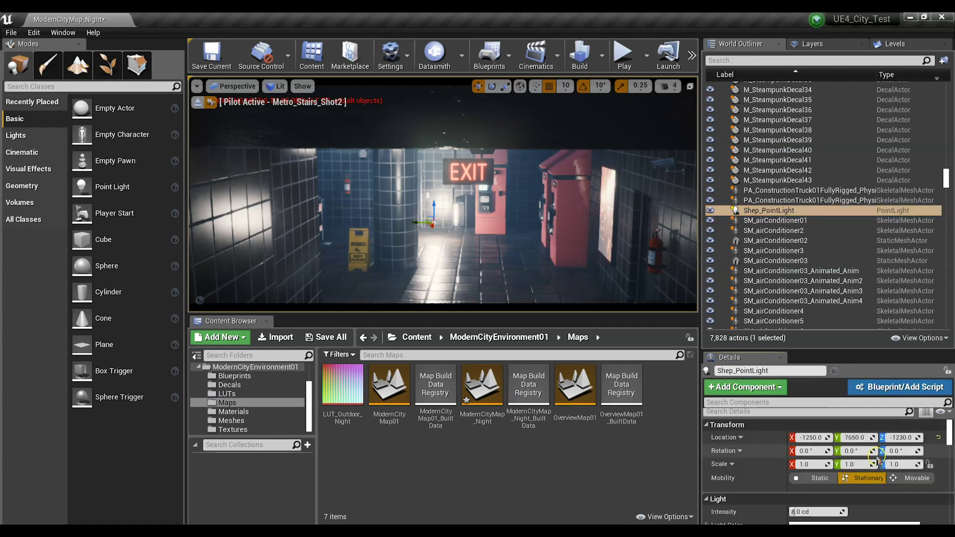
scroll(877, 456, down, 1)
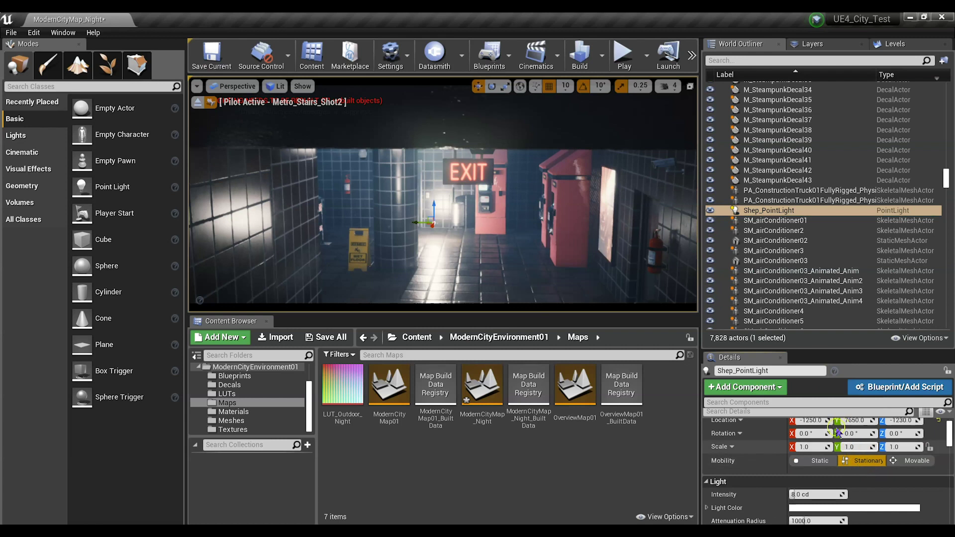
scroll(876, 443, up, 1)
scroll(843, 507, down, 1)
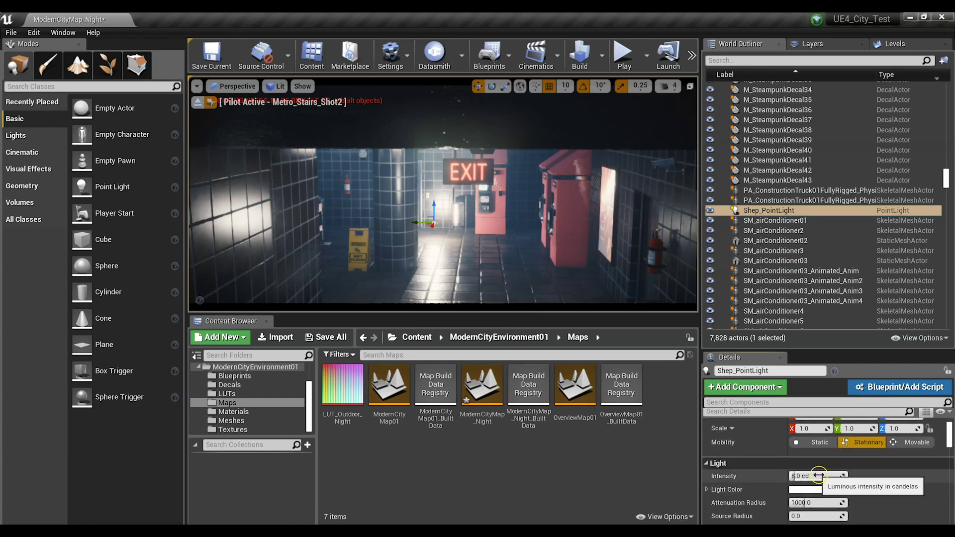
mouse_move(818, 475)
mouse_down()
mouse_move(875, 476)
mouse_move(821, 476)
mouse_up()
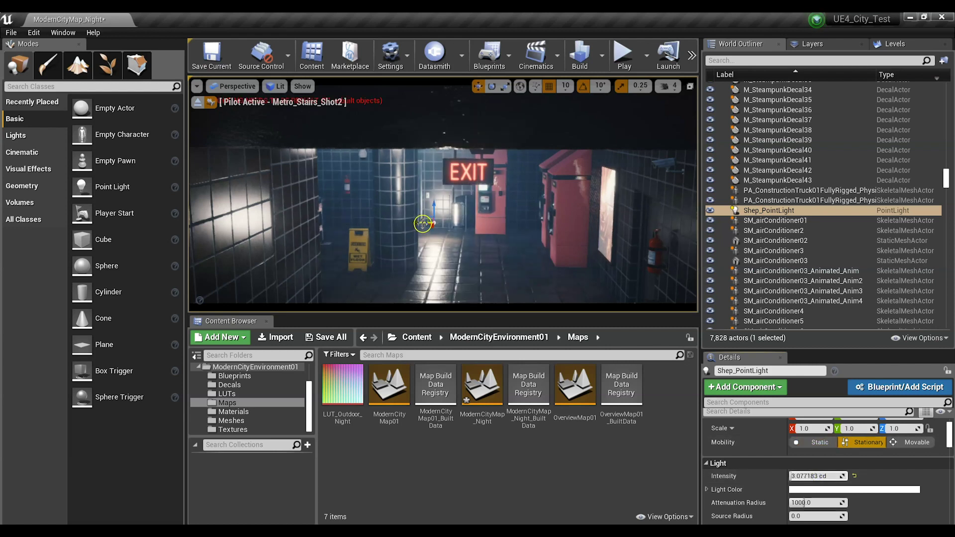
drag(423, 224, 303, 220)
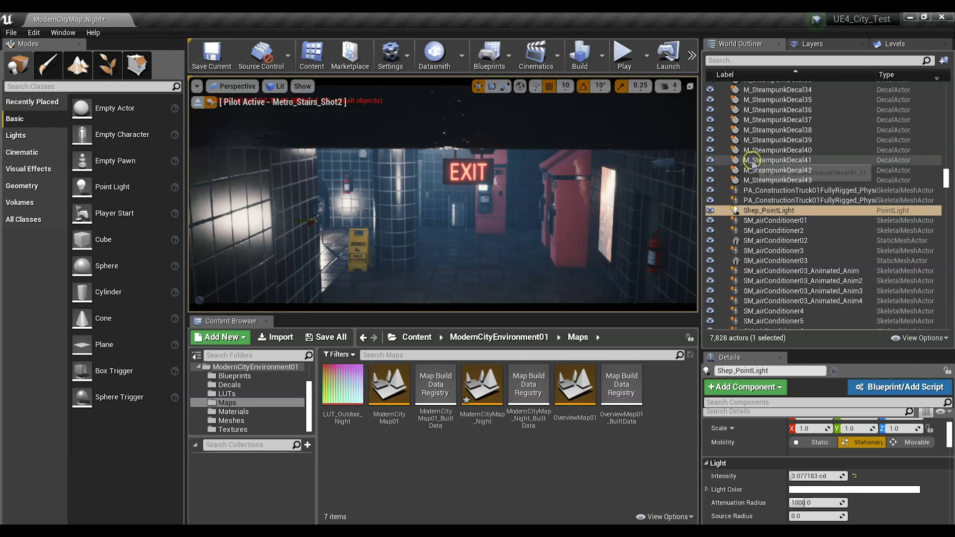
Filter the outliner by "cam", select the Metro_Entrance camera and stop piloting Metro_Stairs_Shot2.
click(761, 59)
text(cam)
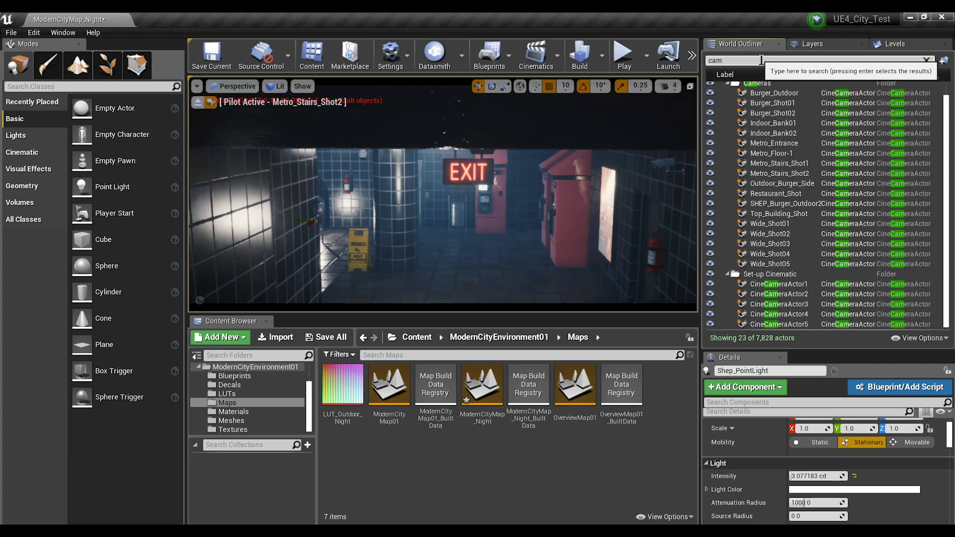
click(765, 145)
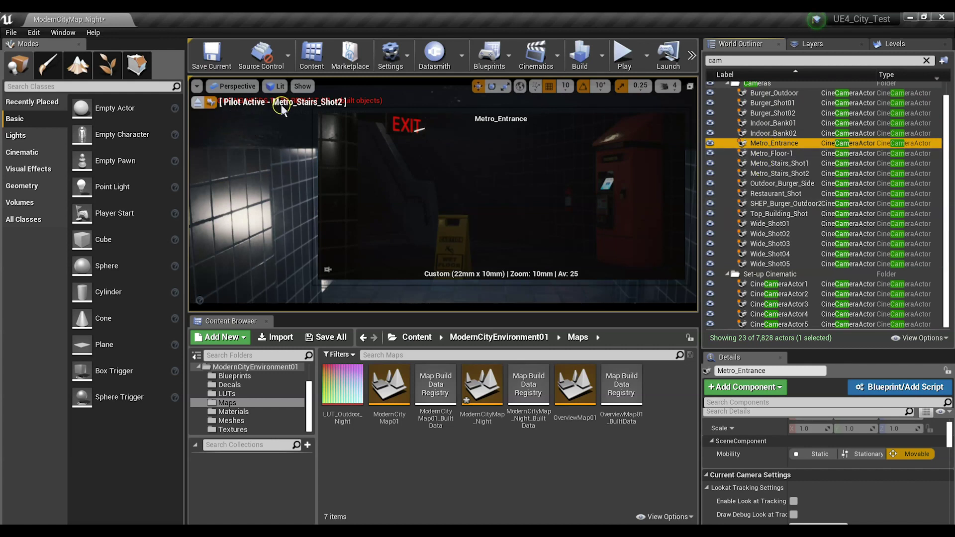
click(198, 102)
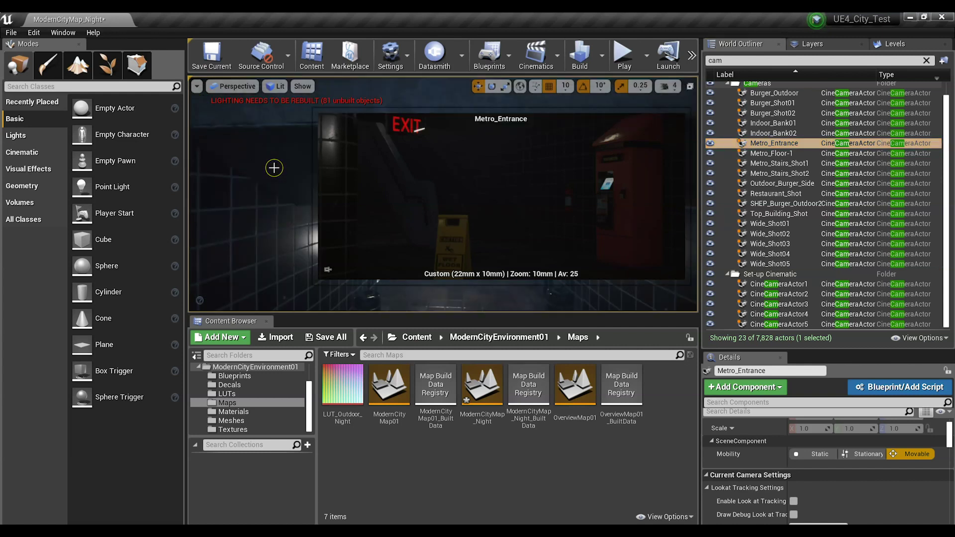
right_drag(270, 157, 288, 169)
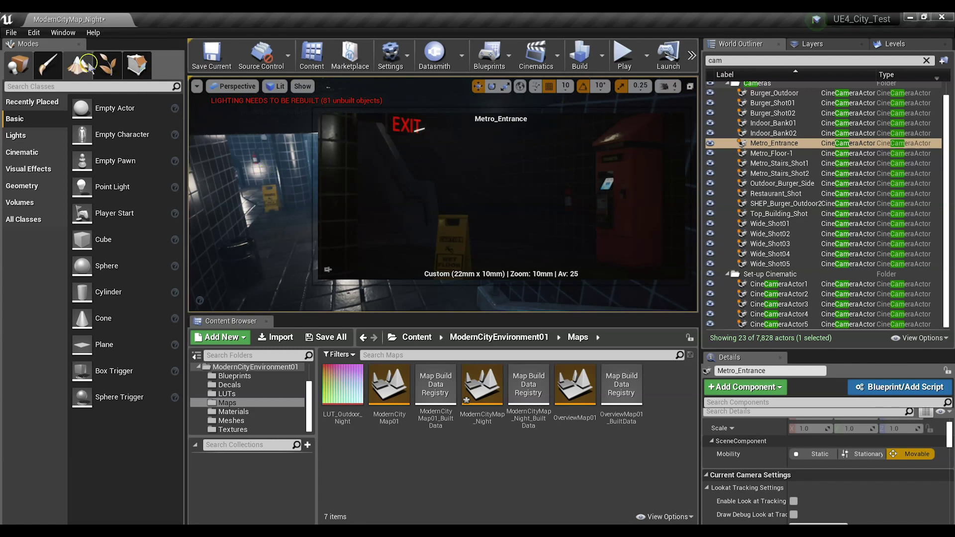
Open the Editor Preferences and search them for "camera".
click(32, 33)
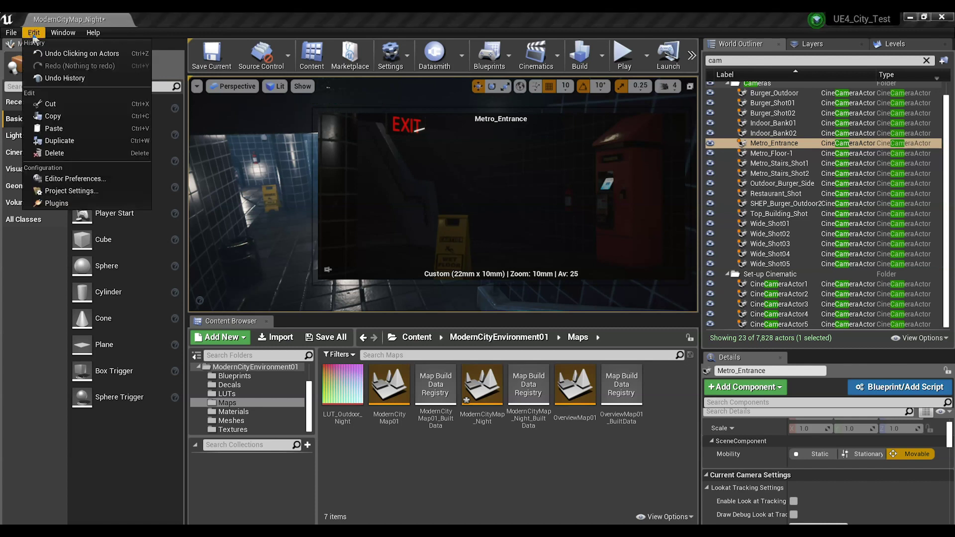
click(57, 180)
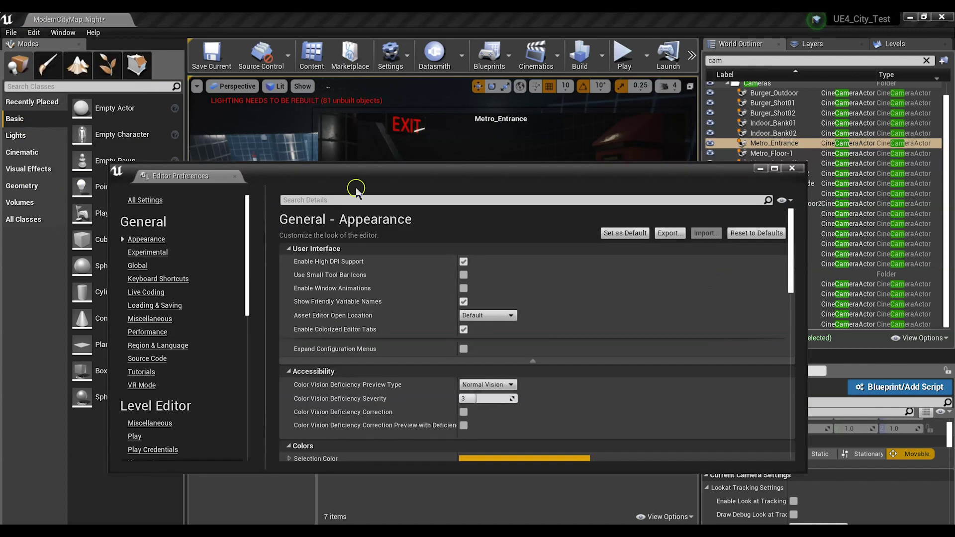
drag(344, 175, 347, 73)
click(345, 102)
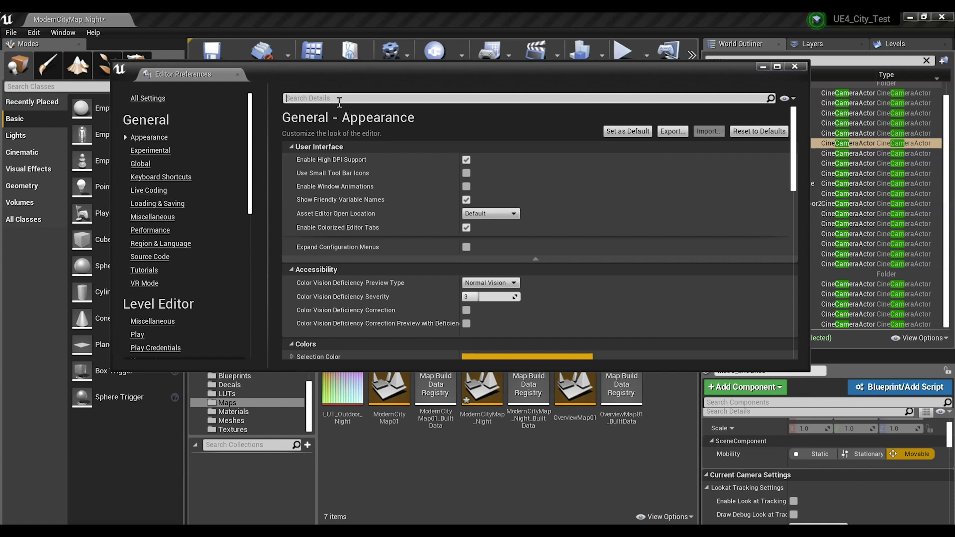
text(c)
text(m)
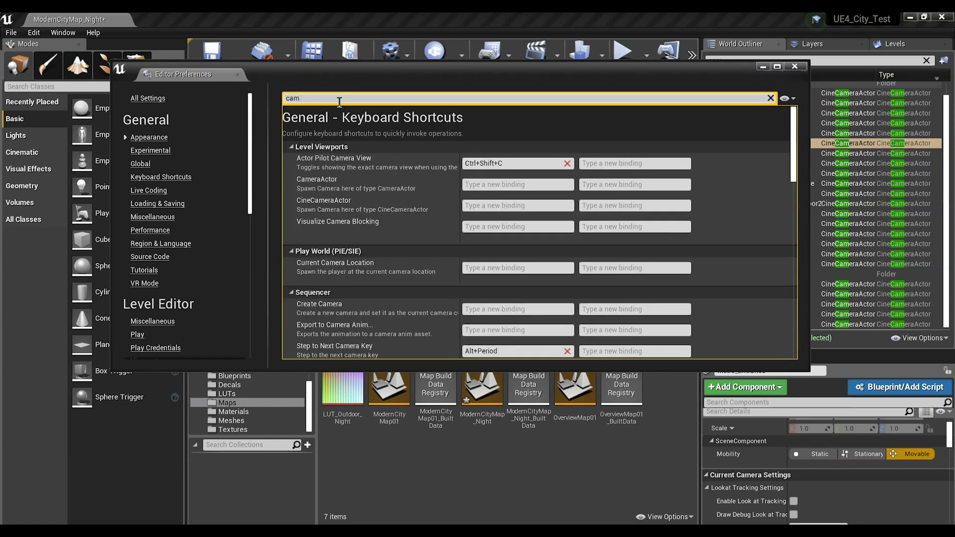
text(era)
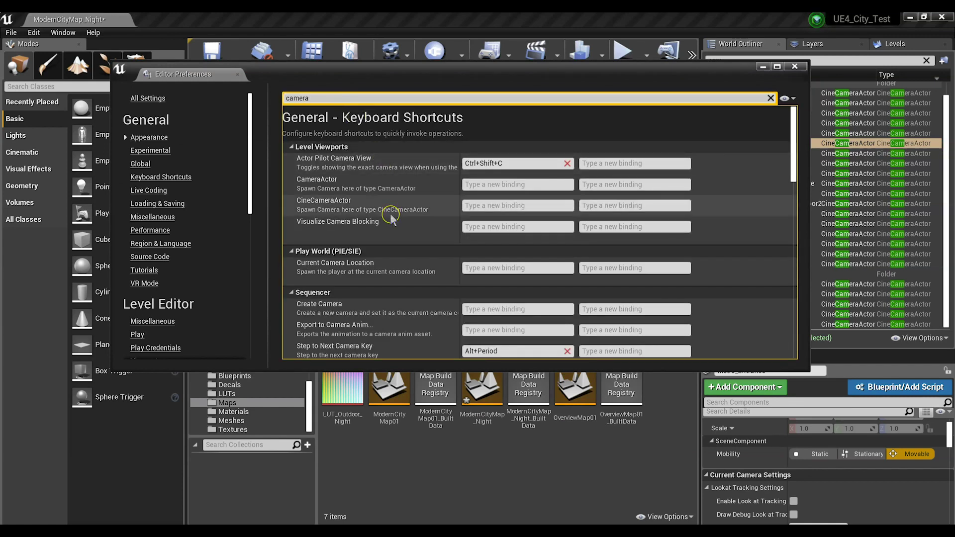
Set Camera Preview Size to about 2.03, turn off Preview Selected Cameras and close the Editor Preferences.
scroll(386, 209, down, 3)
scroll(387, 204, down, 10)
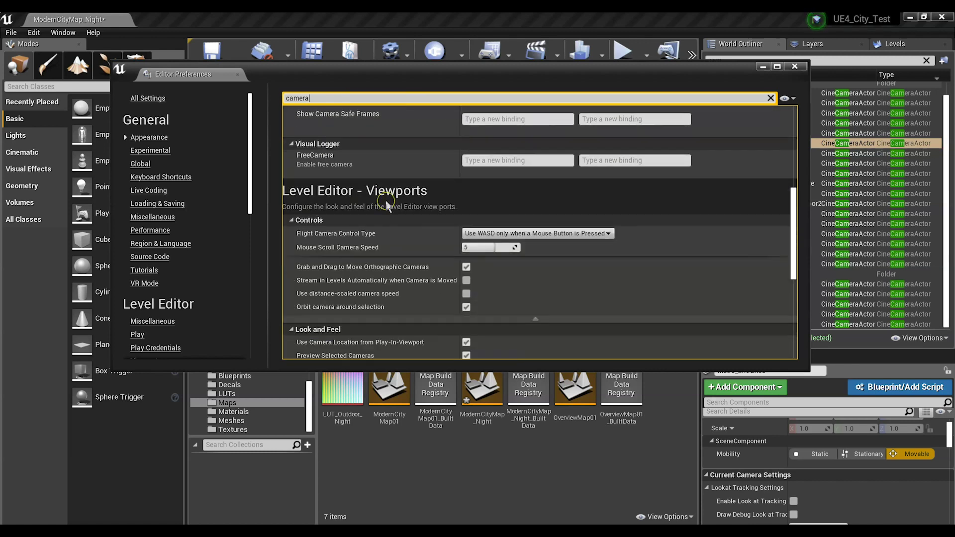
scroll(386, 201, down, 2)
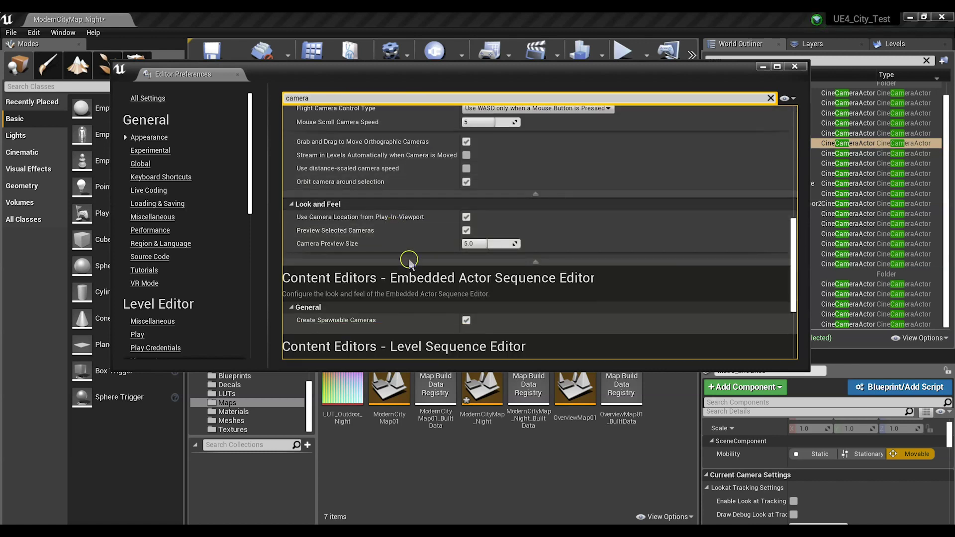
drag(538, 64, 524, 252)
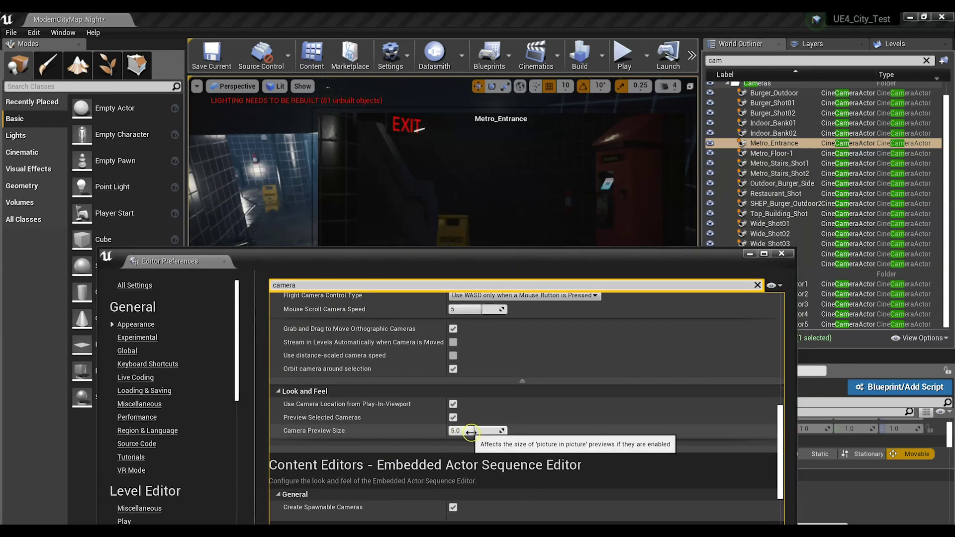
drag(471, 432, 459, 433)
drag(495, 261, 495, 226)
click(488, 362)
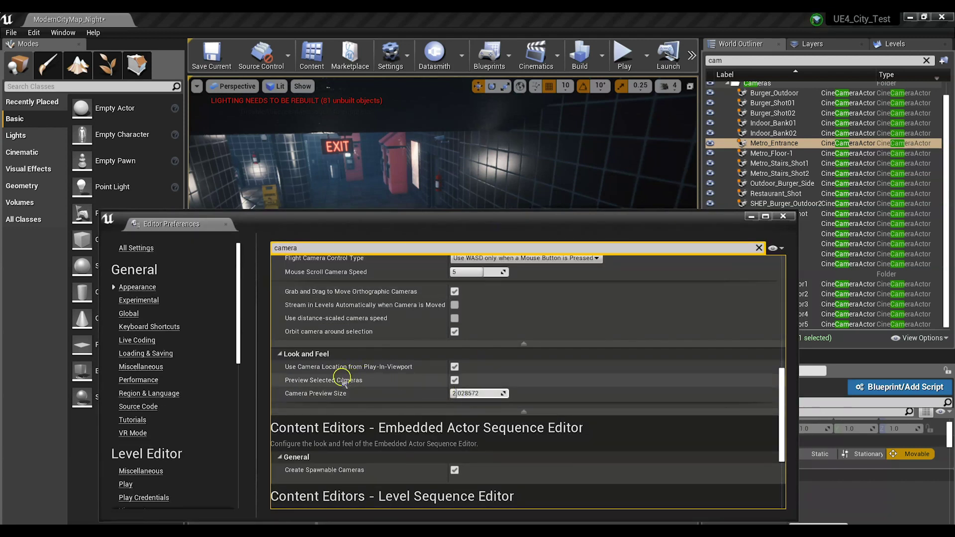
click(455, 380)
click(784, 217)
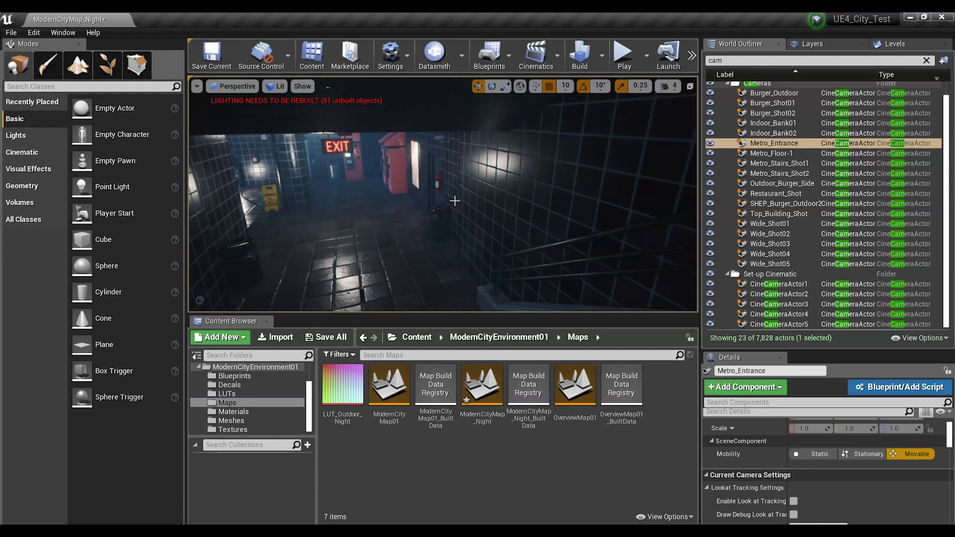
Fly to the metro stairs, lower the camera speed to 1 and frame the obelisk between the stair handrails.
right_drag(455, 201, 241, 189)
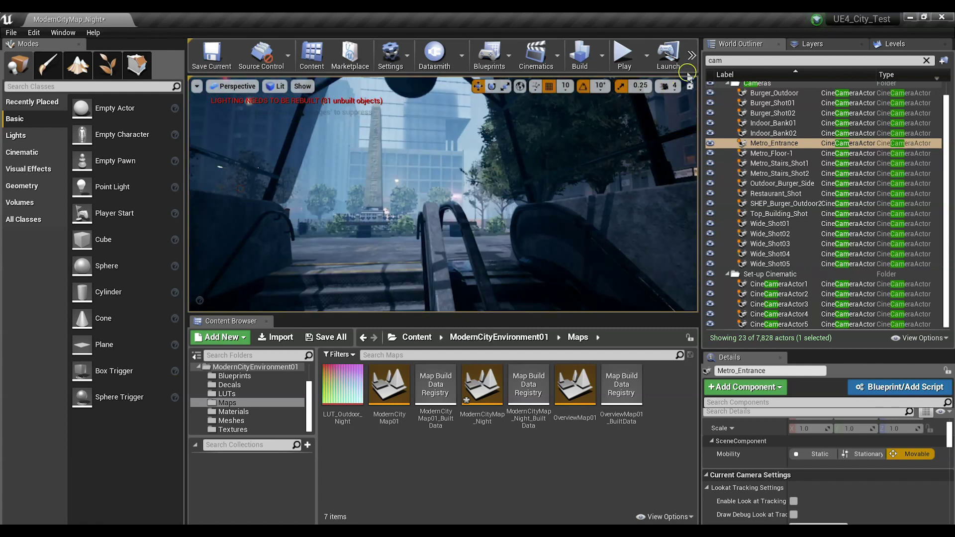
click(668, 86)
drag(678, 114, 671, 115)
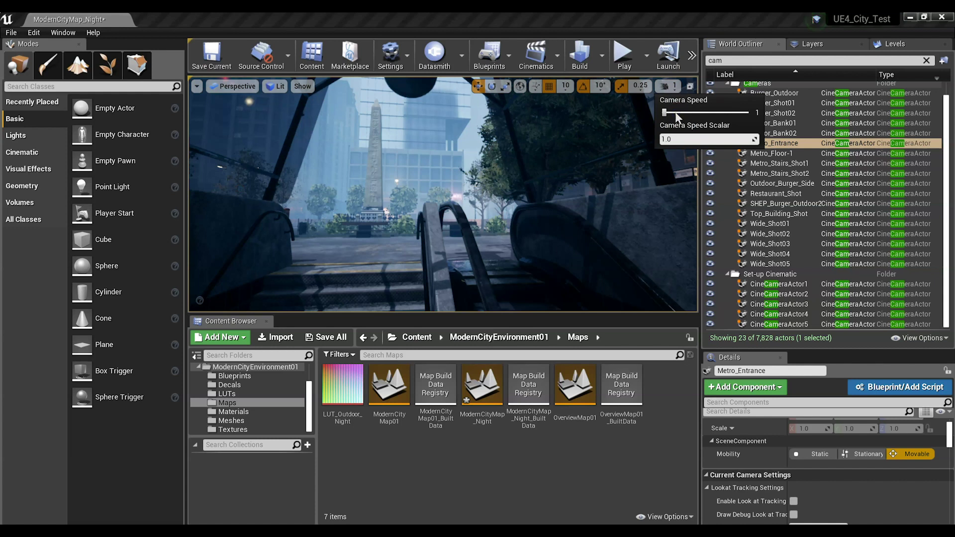
right_drag(549, 171, 521, 175)
Capture a high resolution screenshot of the stair view with a size multiplier of 1.0 and close the dialog.
click(197, 88)
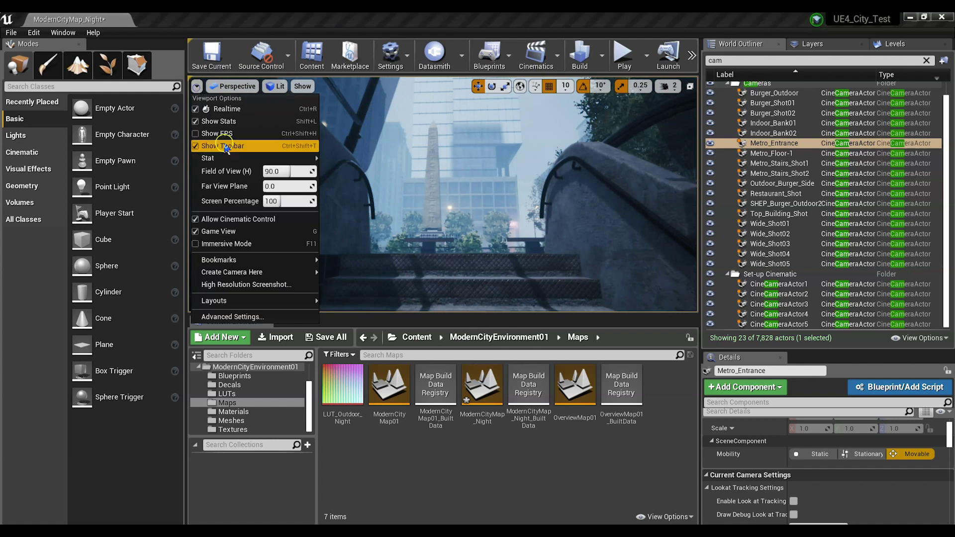
click(245, 285)
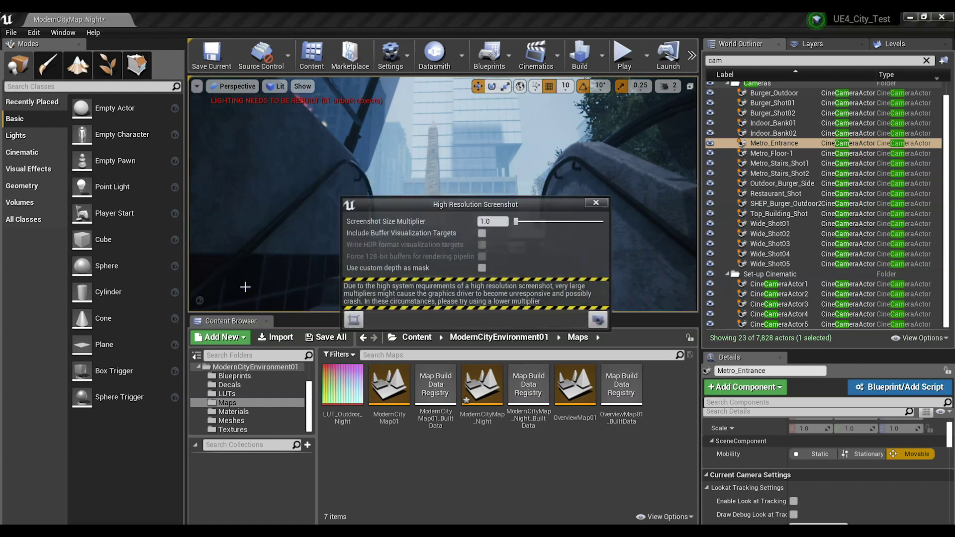
click(599, 320)
click(596, 202)
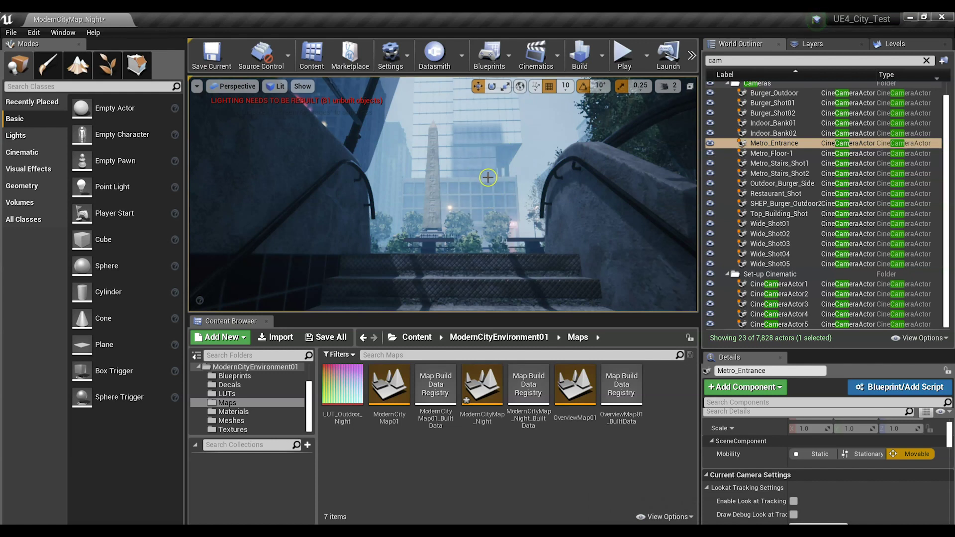
Raise the camera speed to 4 and fly out of the metro entrance into the plaza near the obelisk.
click(669, 86)
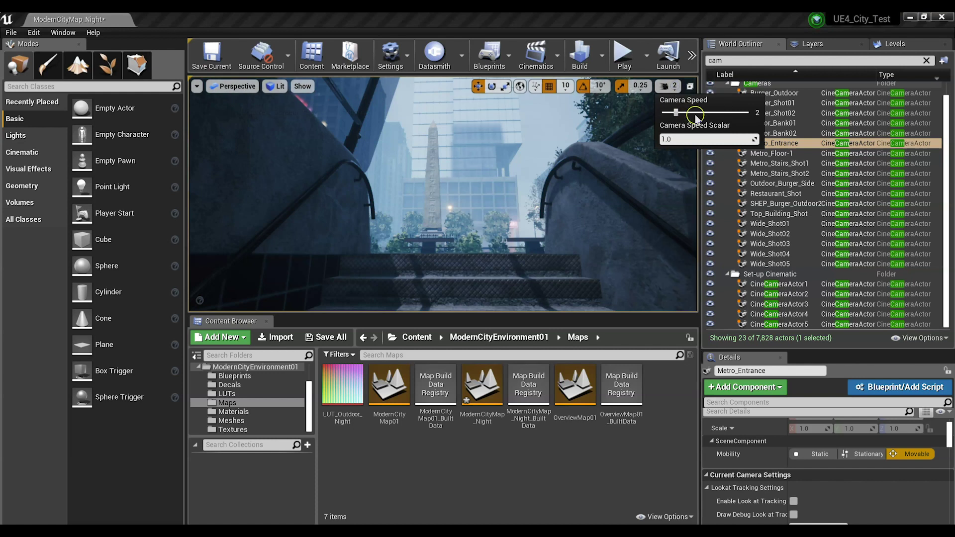
click(454, 207)
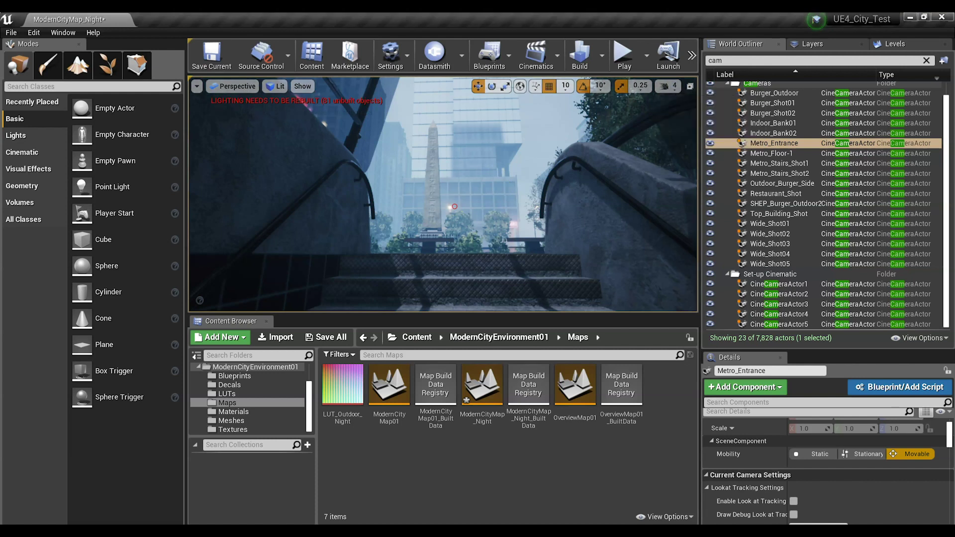
right_drag(454, 206, 326, 215)
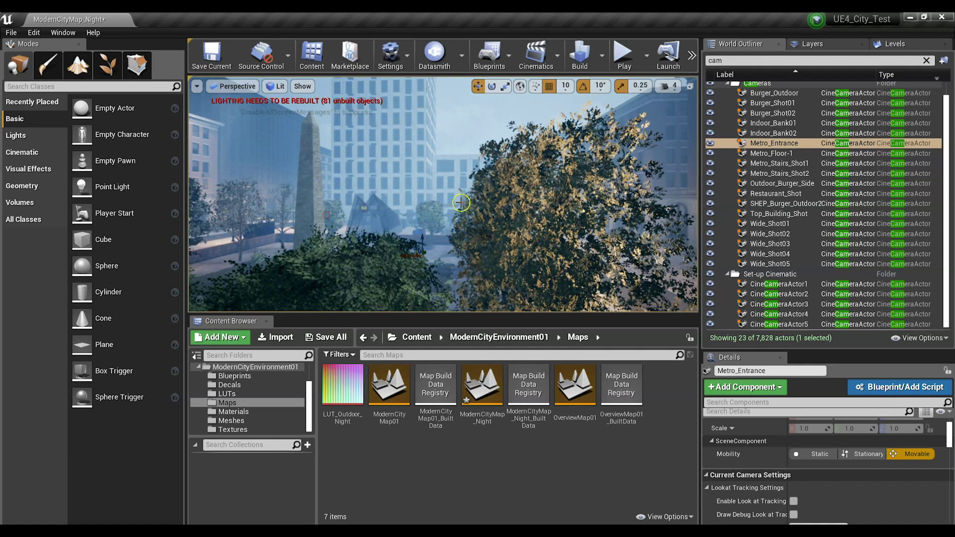